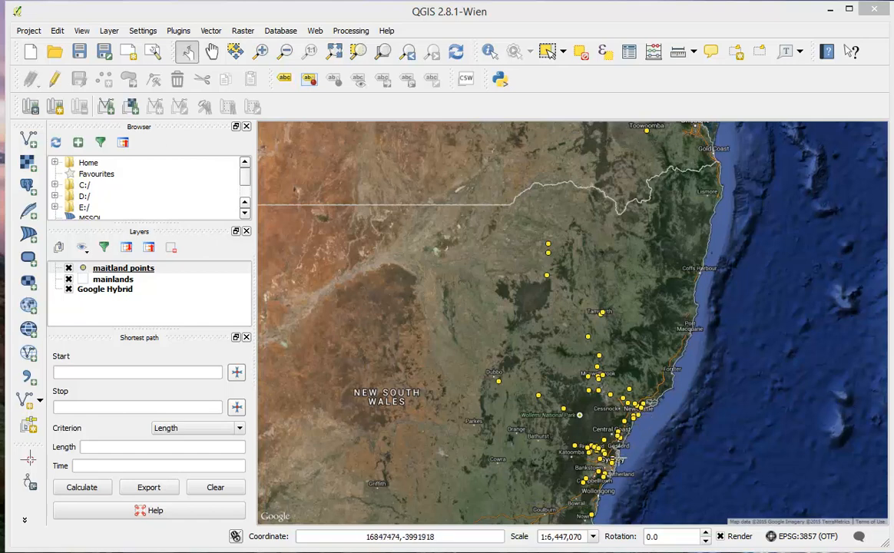
left_click(627, 475)
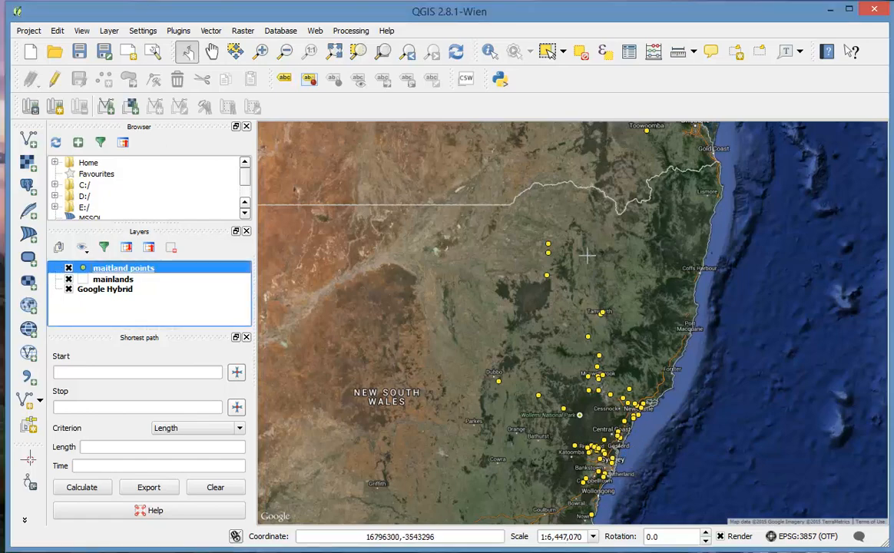
left_click(108, 31)
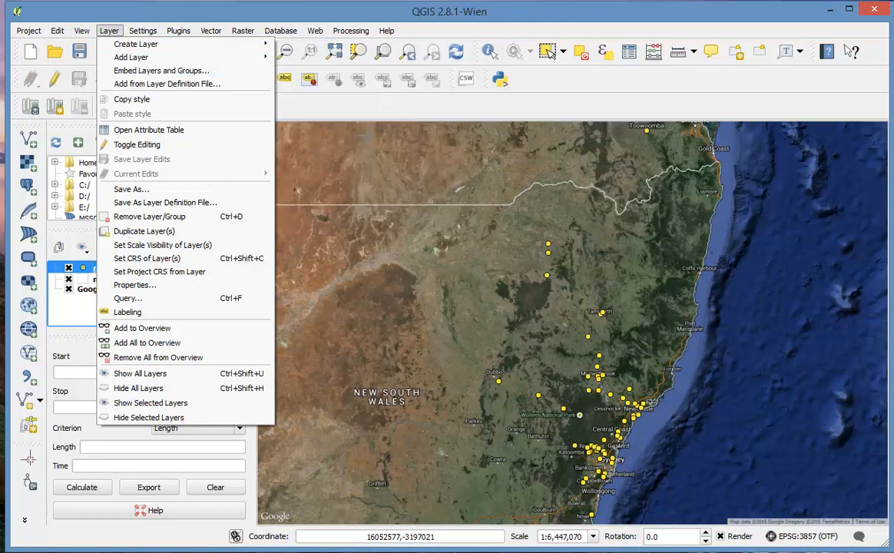
mouse_move(227, 61)
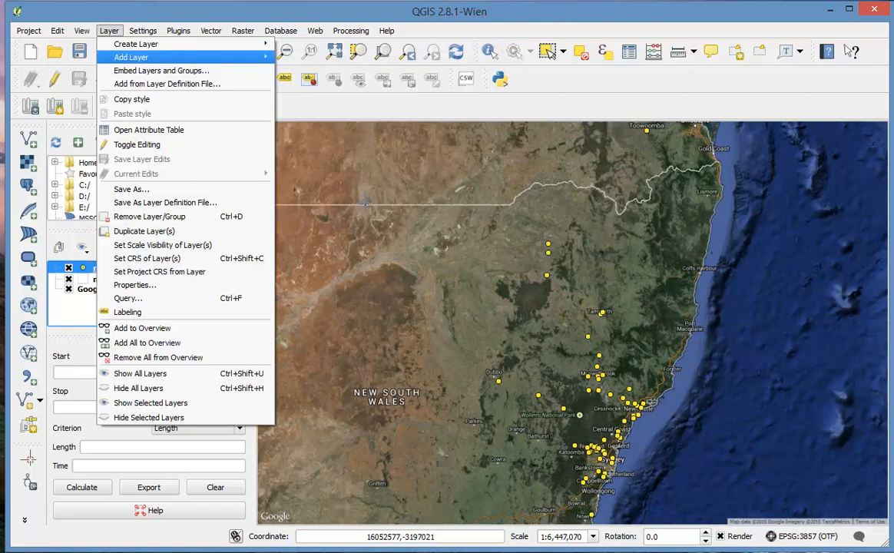
left_click(549, 357)
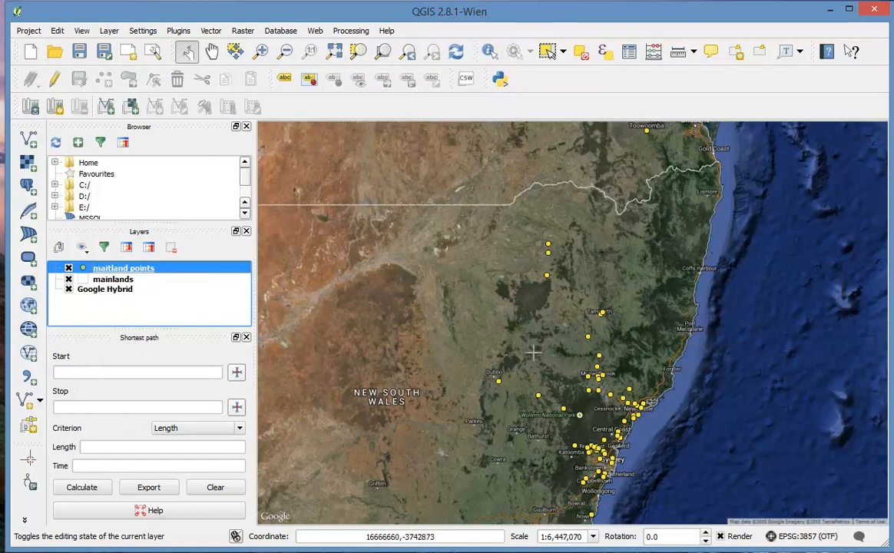
Step: Change the maitland points layer style to Categorized on the STATUS column and classify its values
right_click(133, 273)
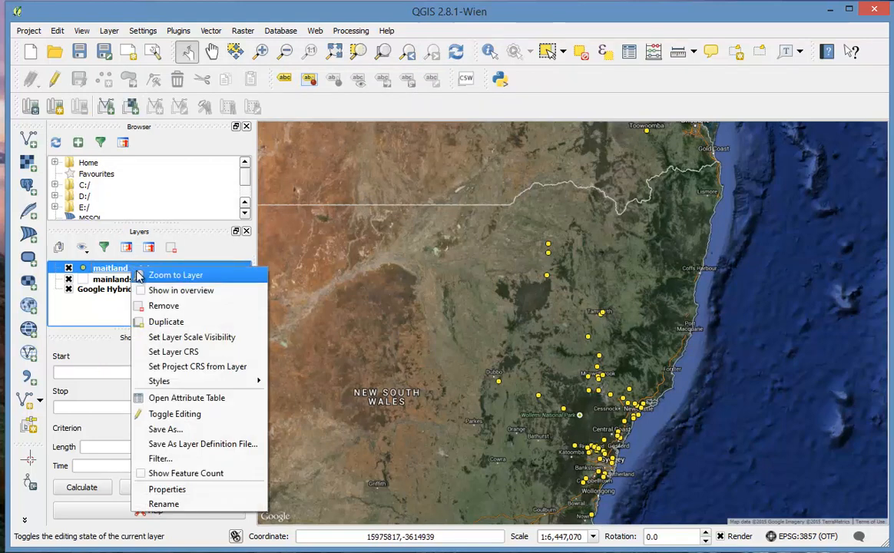
left_click(170, 487)
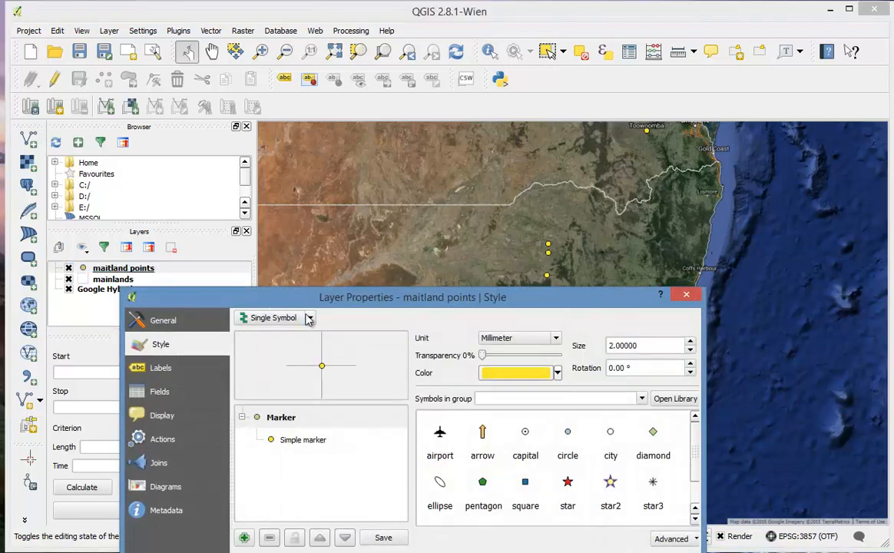
left_click(311, 318)
left_click(270, 338)
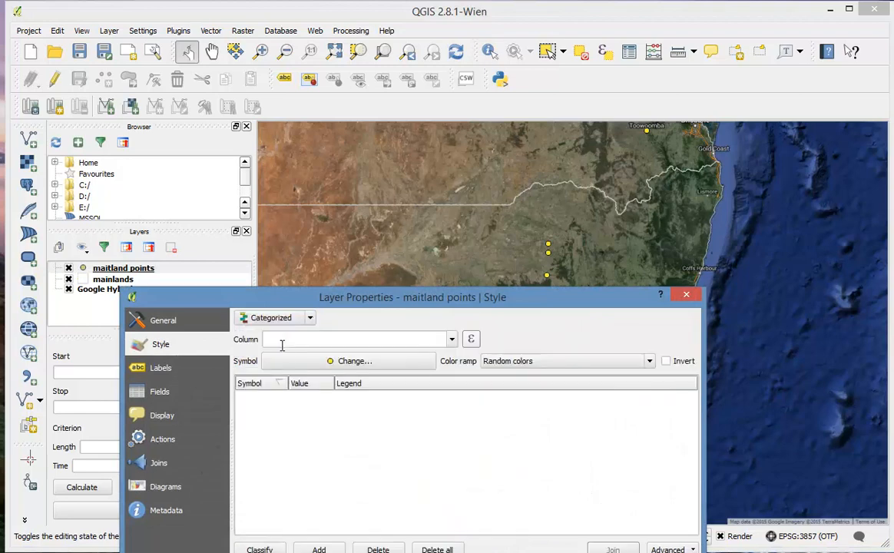
left_click(450, 340)
left_click(324, 399)
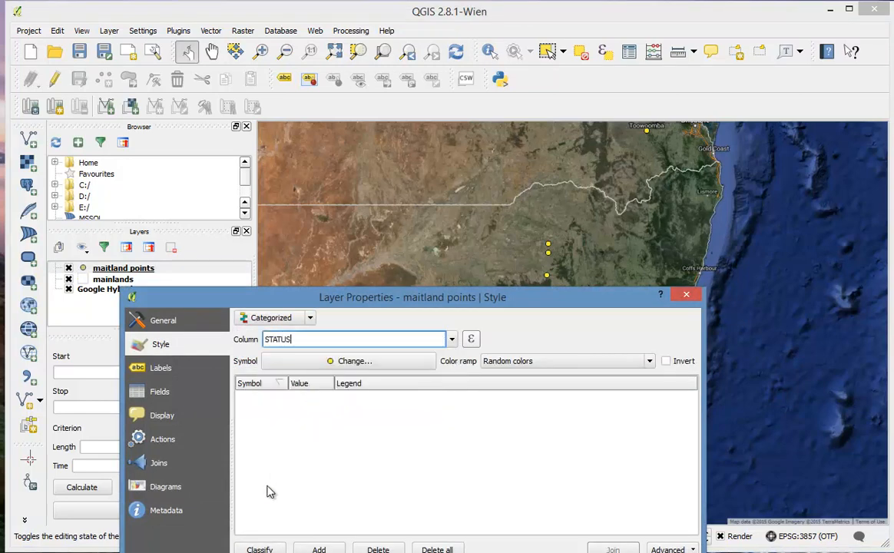
left_click(259, 549)
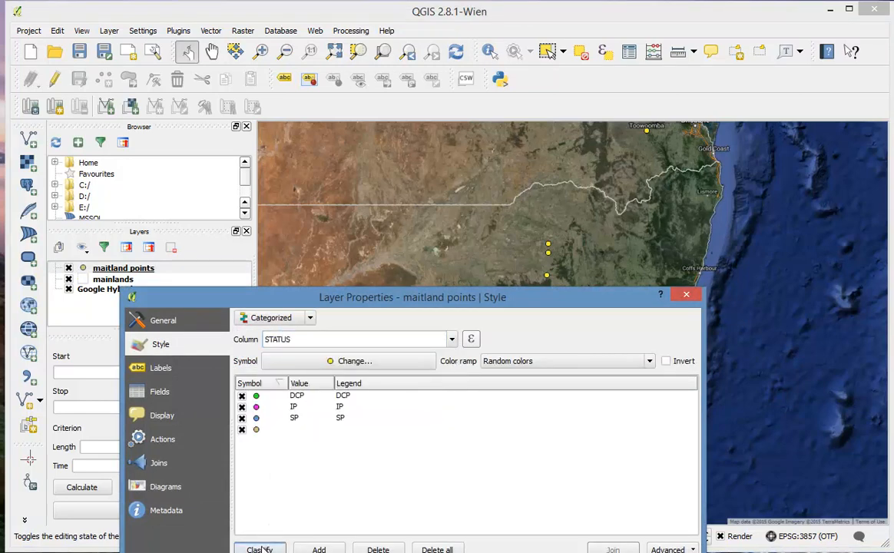
Step: Change the marker colour of the IP category to red
double_click(259, 411)
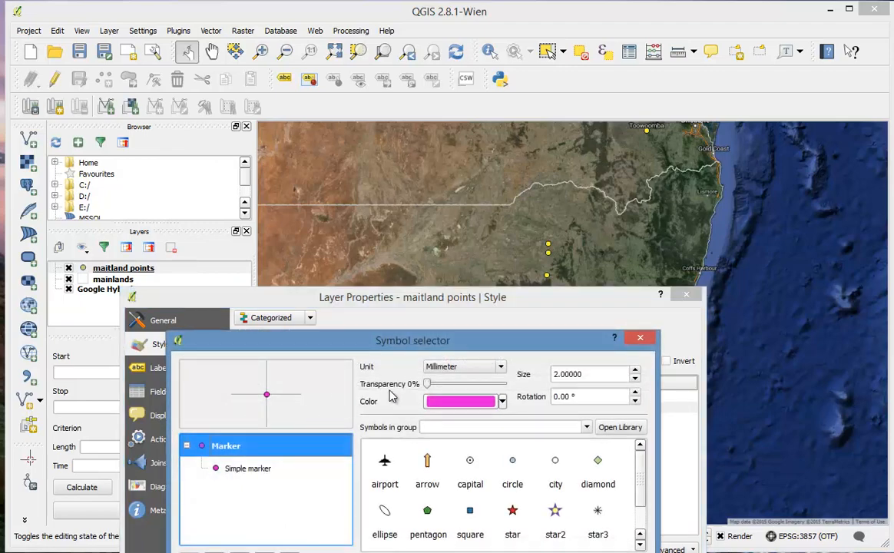
left_click(501, 404)
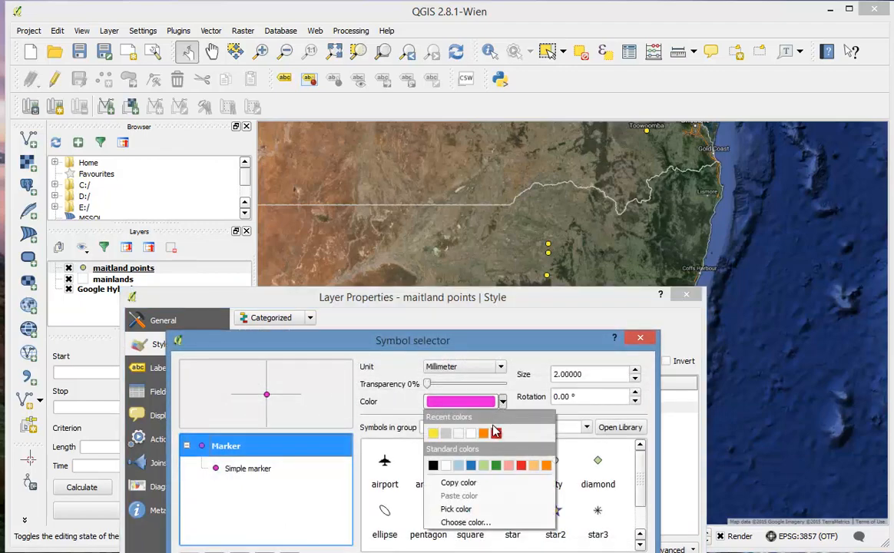
left_click(496, 433)
key("Return")
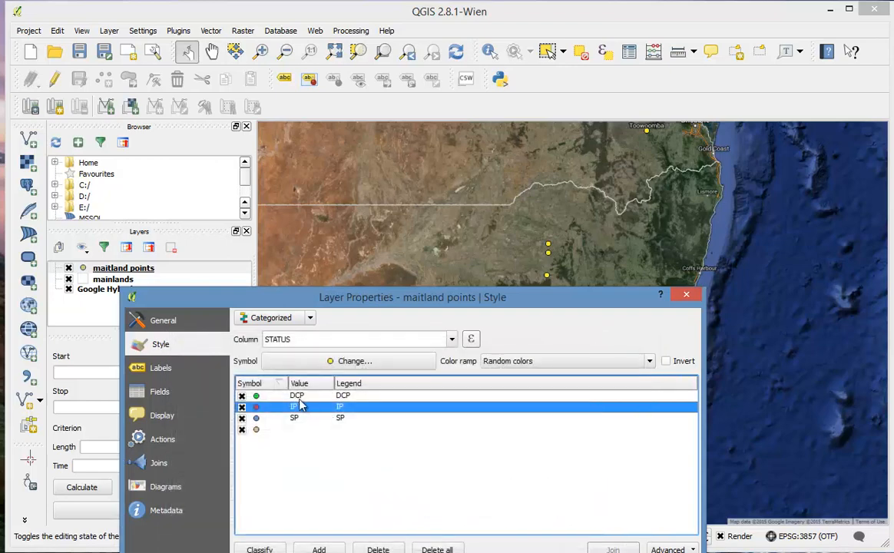
Step: Change the marker colour of the DCP category to orange
double_click(261, 397)
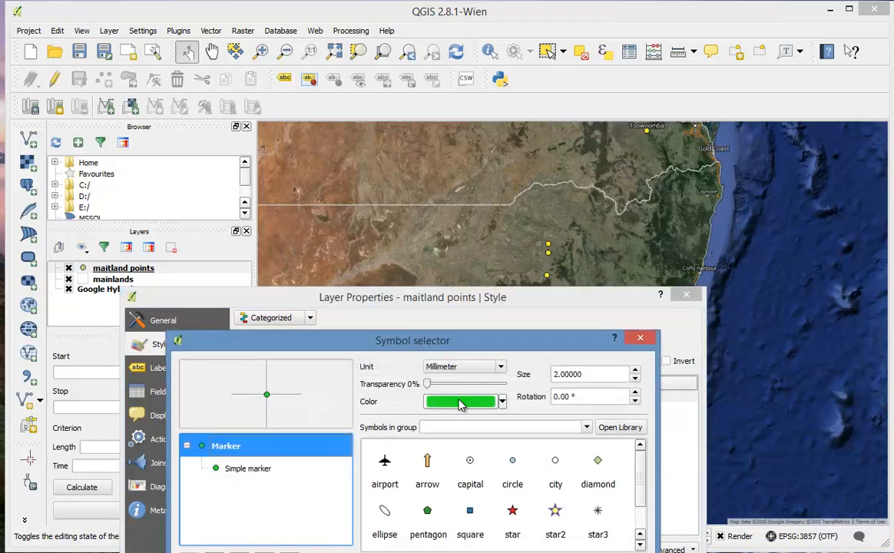
left_click(503, 402)
left_click(496, 434)
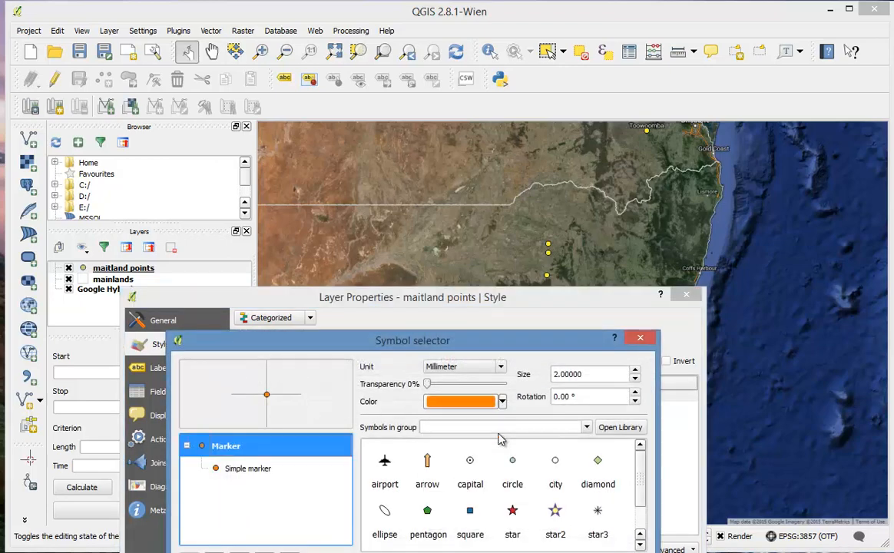
key("Return")
Step: Change the SP category's marker colour to yellow and turn off the category with the blank value
double_click(258, 419)
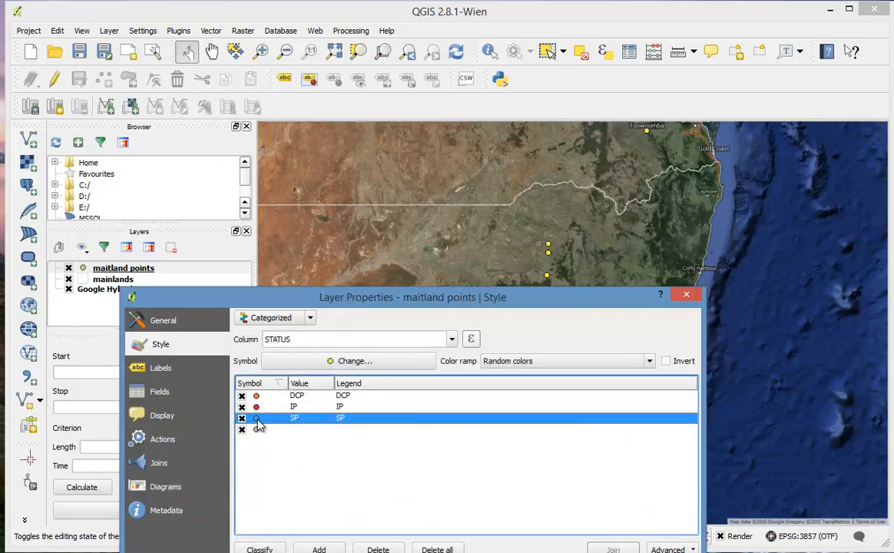
left_click(502, 402)
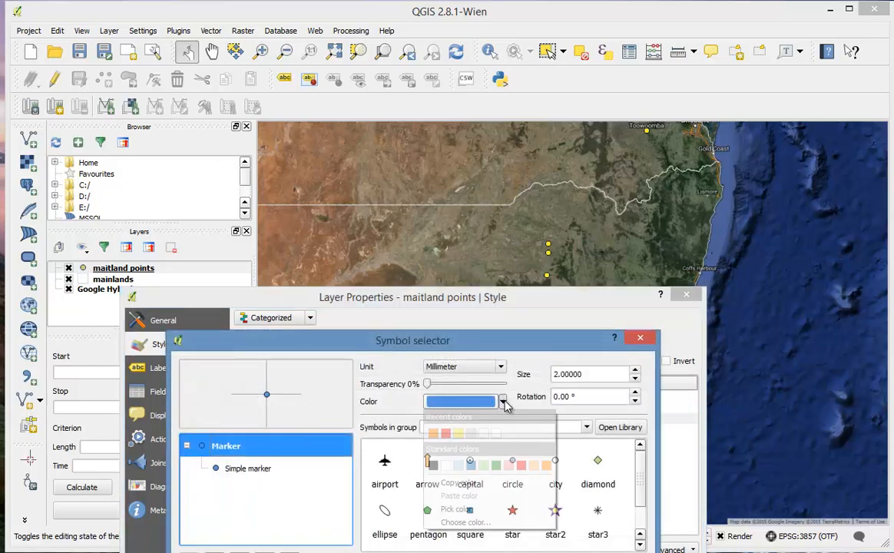
left_click(460, 434)
key("Return")
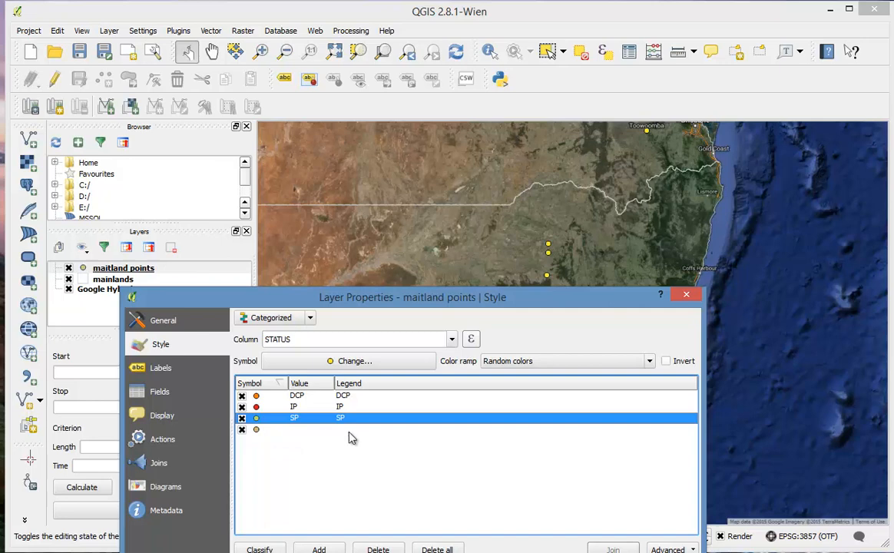
left_click(242, 430)
Step: Enable symbol levels, setting the IP rendering pass to 2 and adjusting the DCP pass, and apply the layer style
left_click(671, 550)
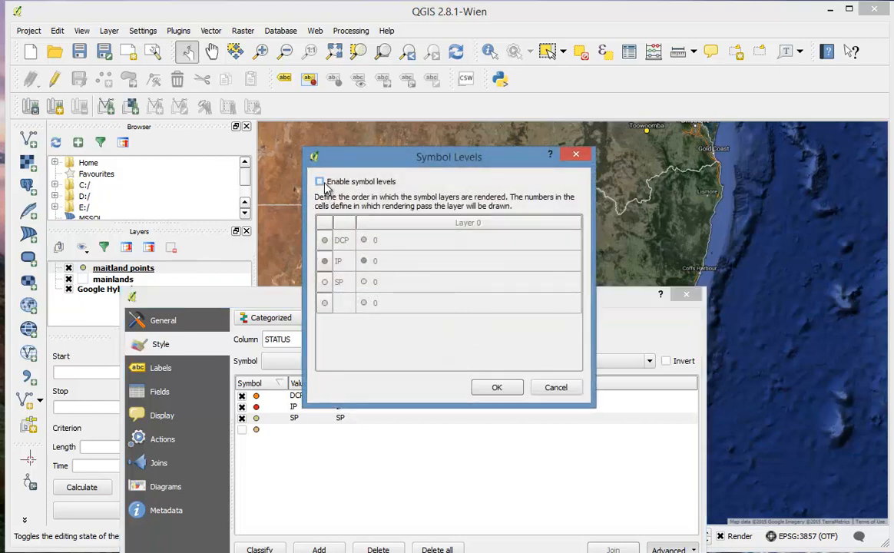
left_click(319, 182)
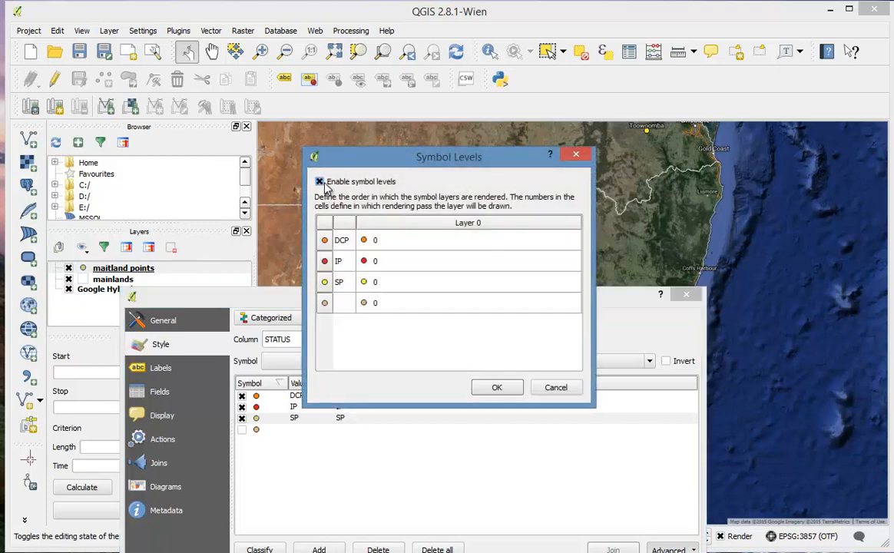
left_click(377, 264)
left_click(377, 261)
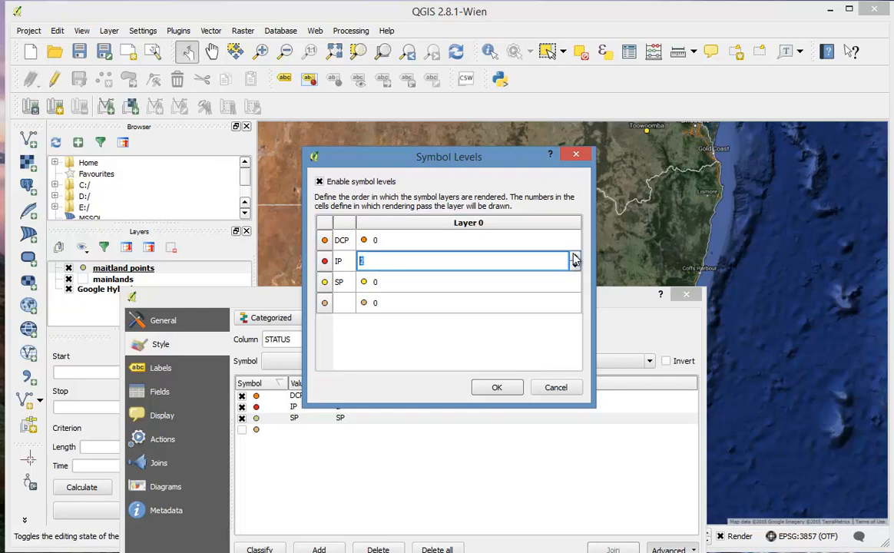
left_click(379, 241)
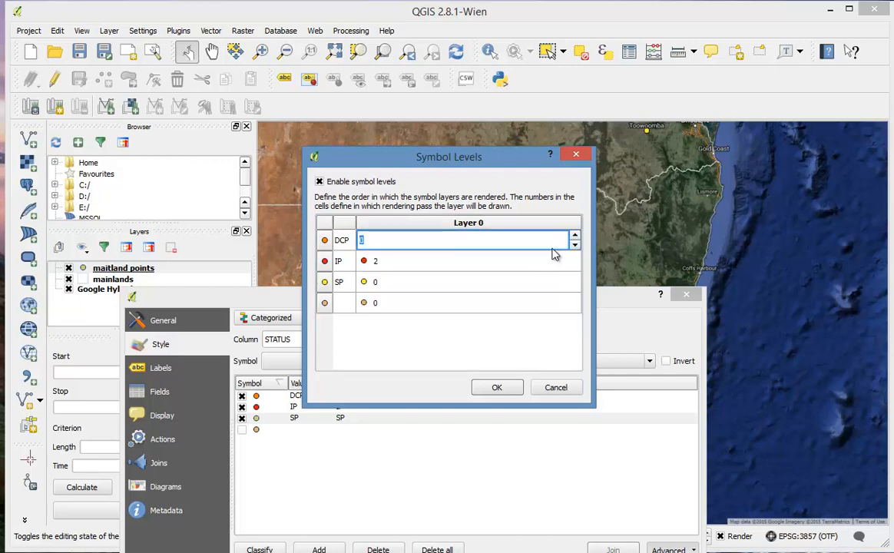
left_click(497, 390)
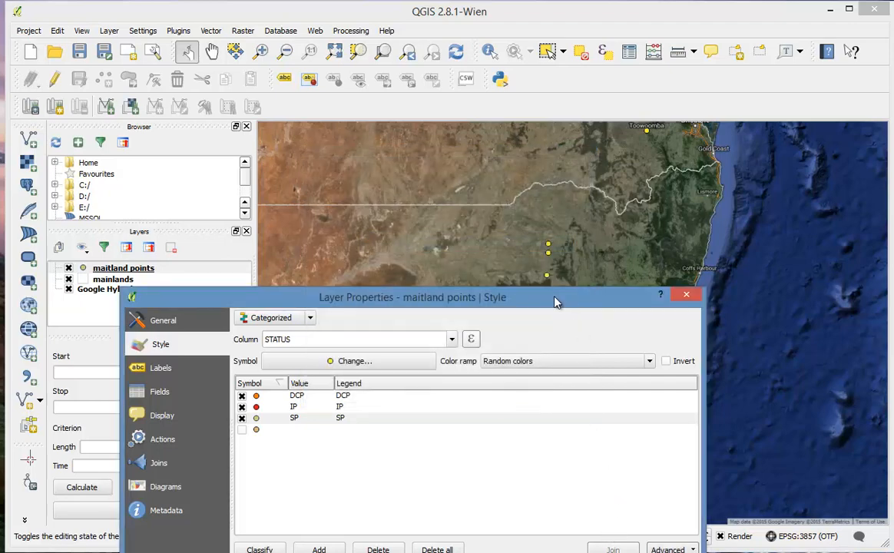
left_click_drag(556, 302, 479, 199)
left_click(421, 534)
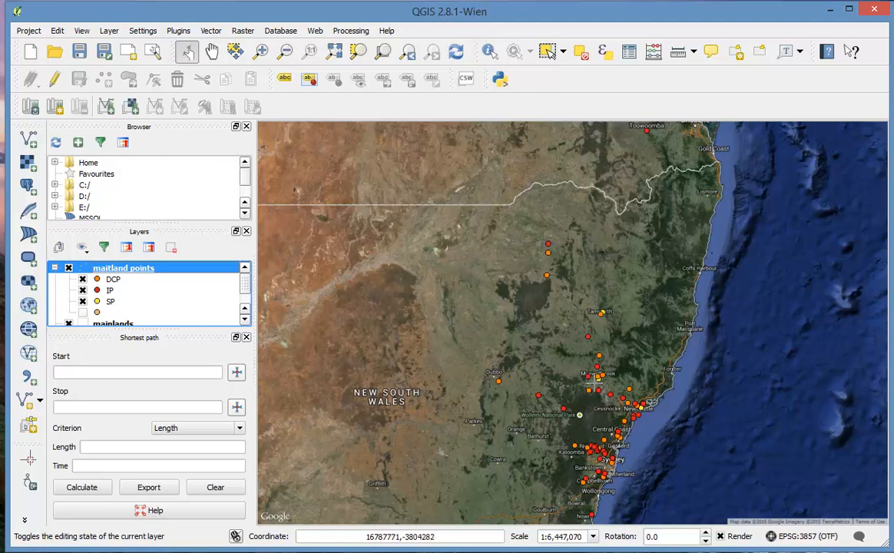
Step: Open the attribute table of the maitland points layer
double_click(104, 270)
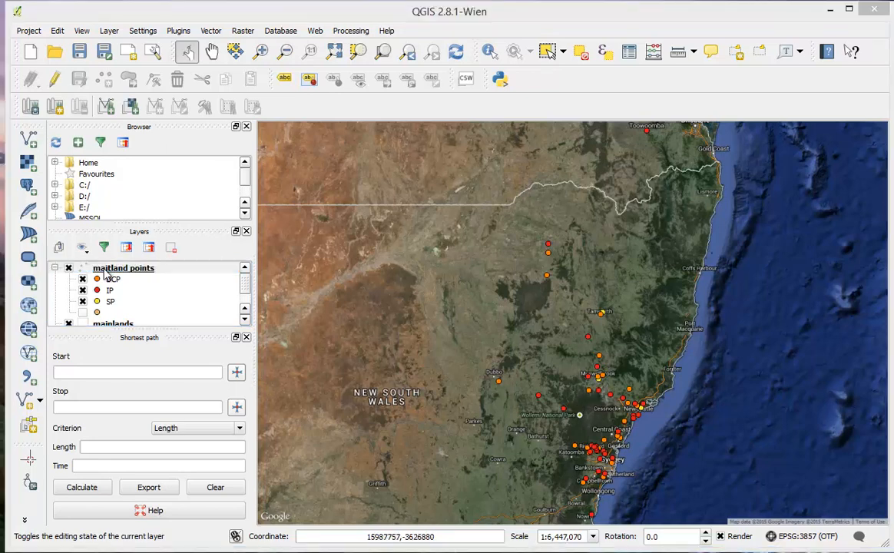
right_click(105, 274)
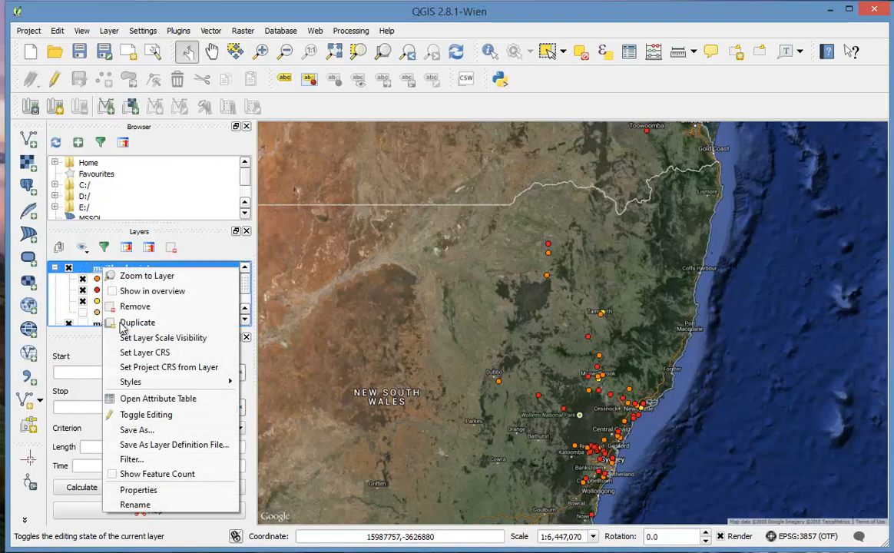
left_click(153, 398)
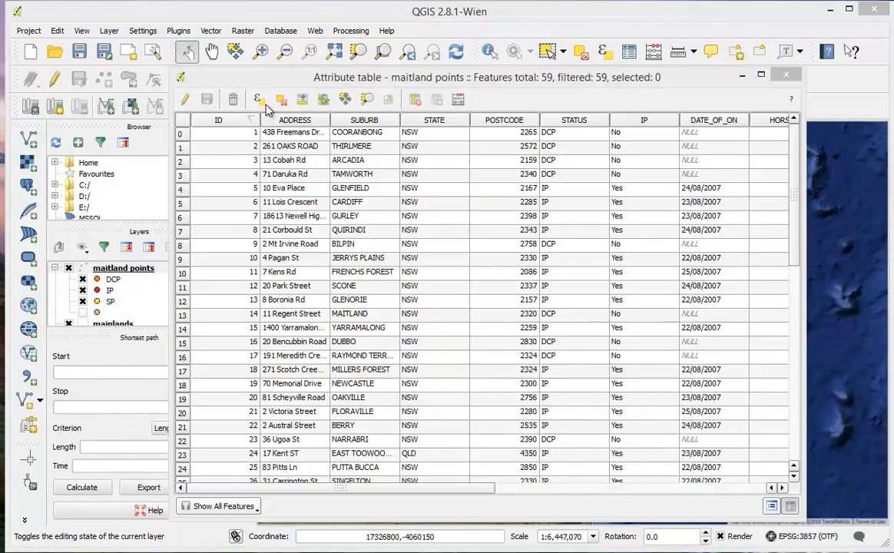
Step: Select the maitland points features matching the expression "IP"='Yes' and return to the map to view the selection
left_click(261, 103)
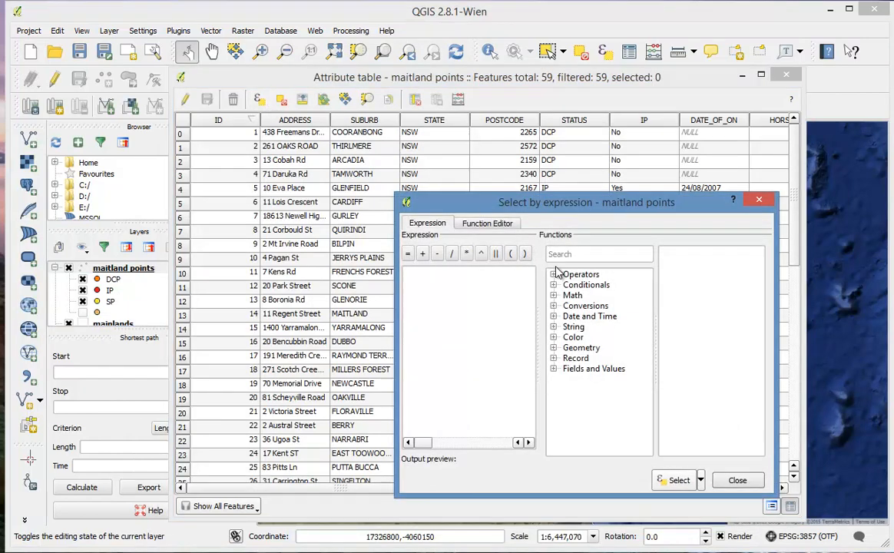
left_click(419, 290)
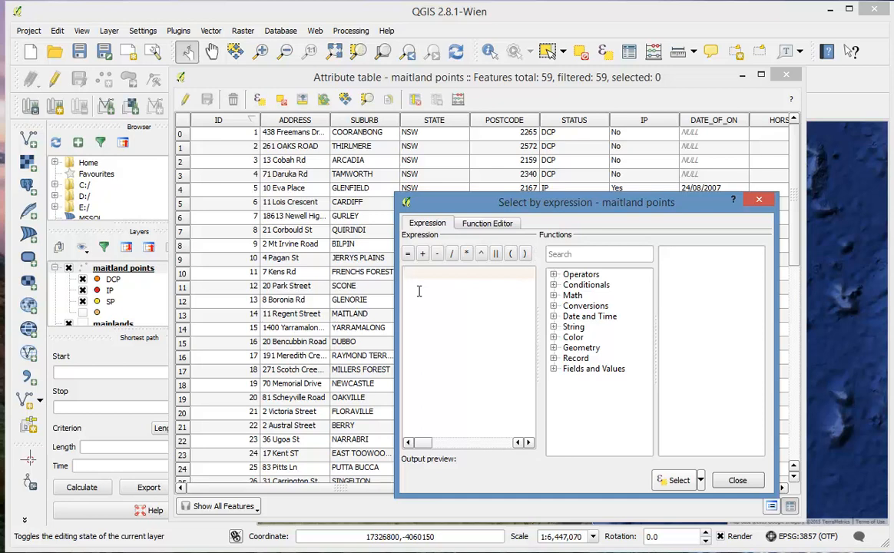
type("\"IP")
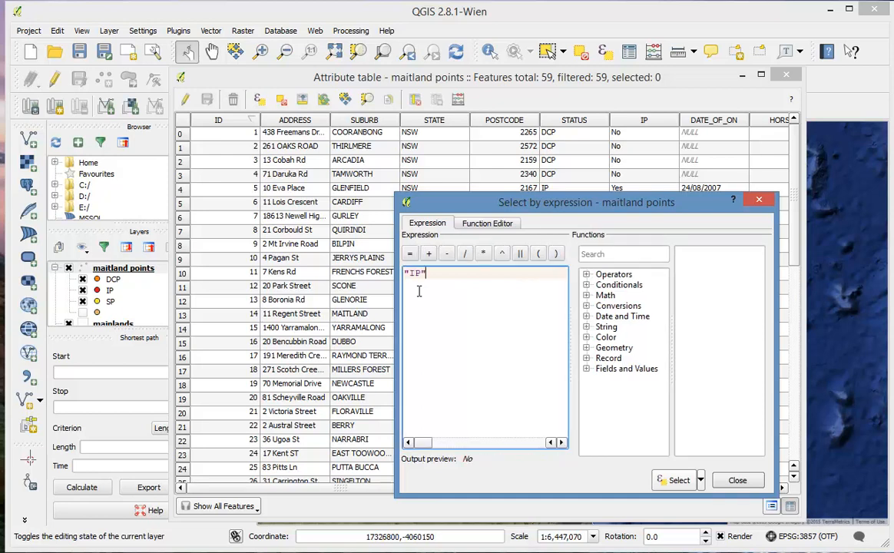
type("\"=")
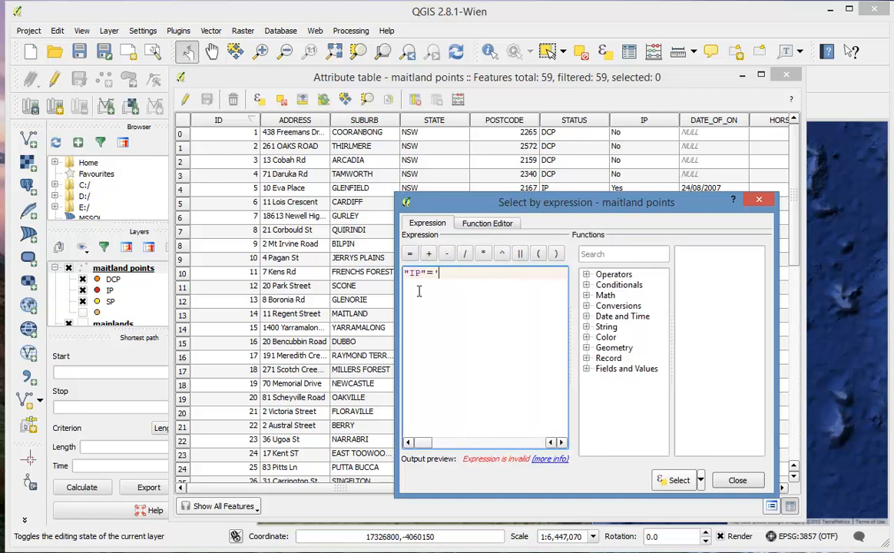
type("'Yes'")
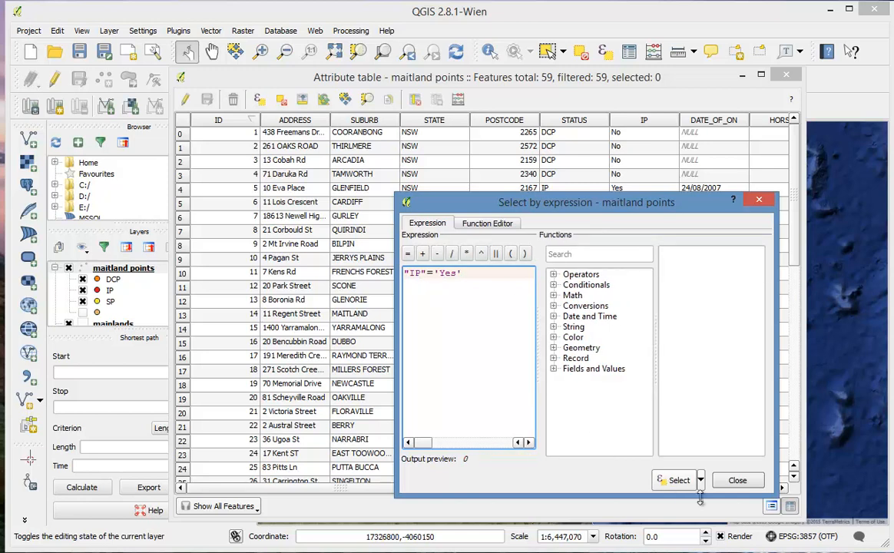
left_click(676, 481)
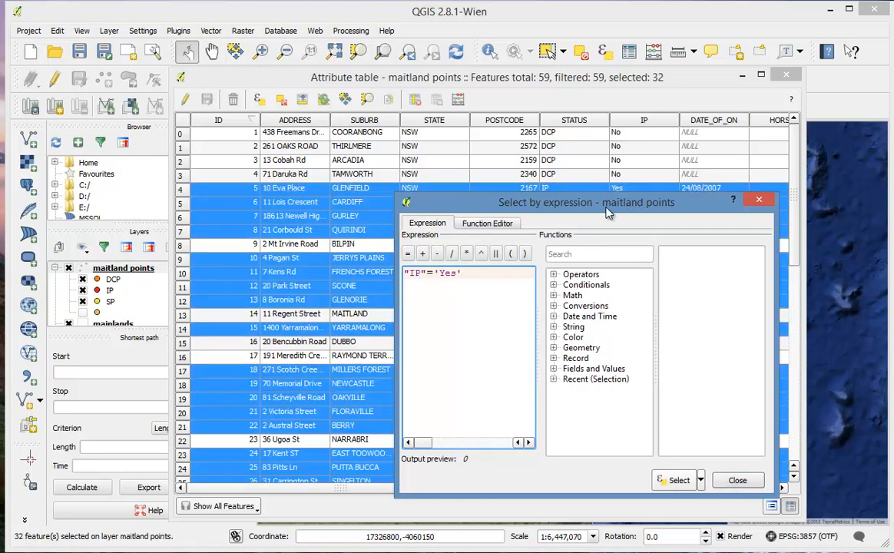
left_click_drag(608, 212, 318, 194)
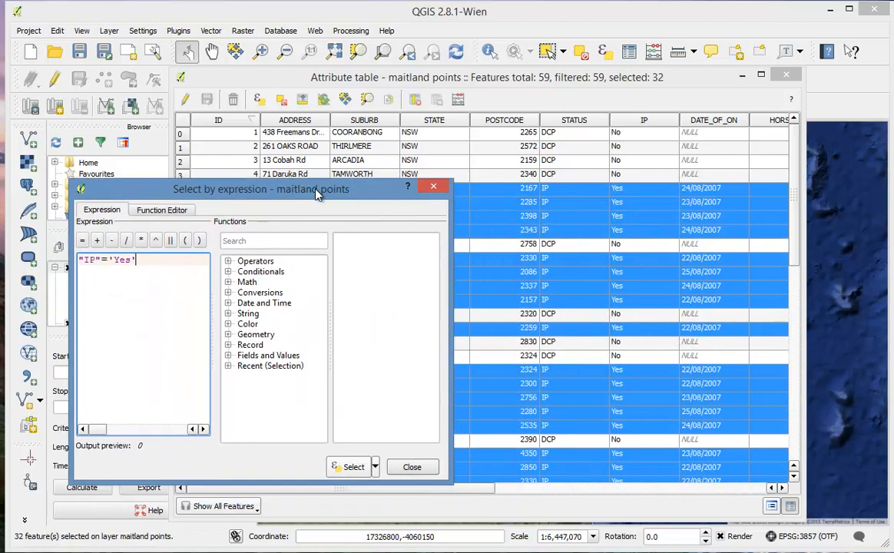
left_click(412, 468)
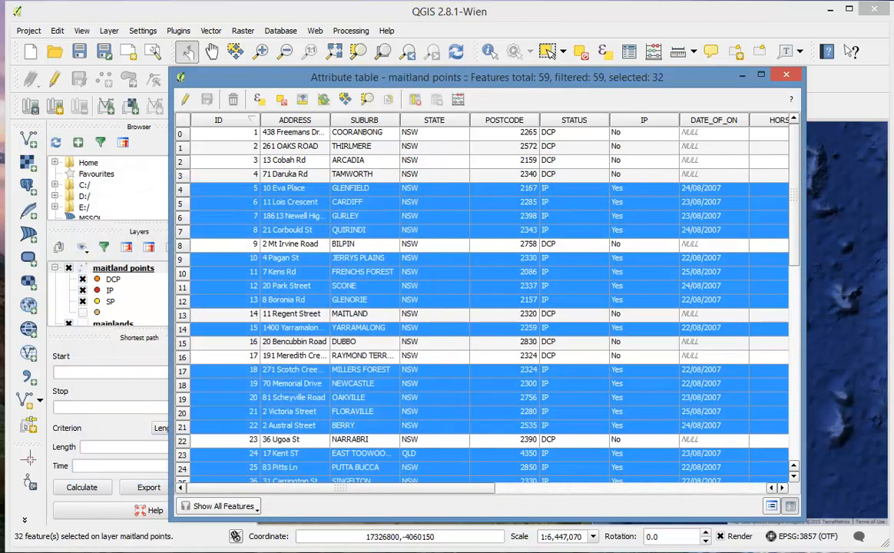
key("alt+Tab")
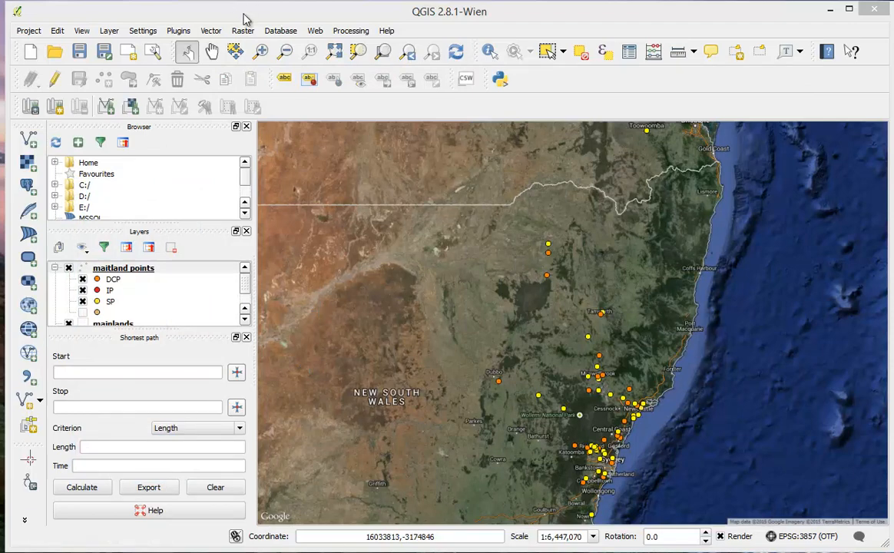
Step: Set up a Buffer of the selected maitland points features with 20 segments, a buffer distance of .1 and dissolved results
left_click(215, 31)
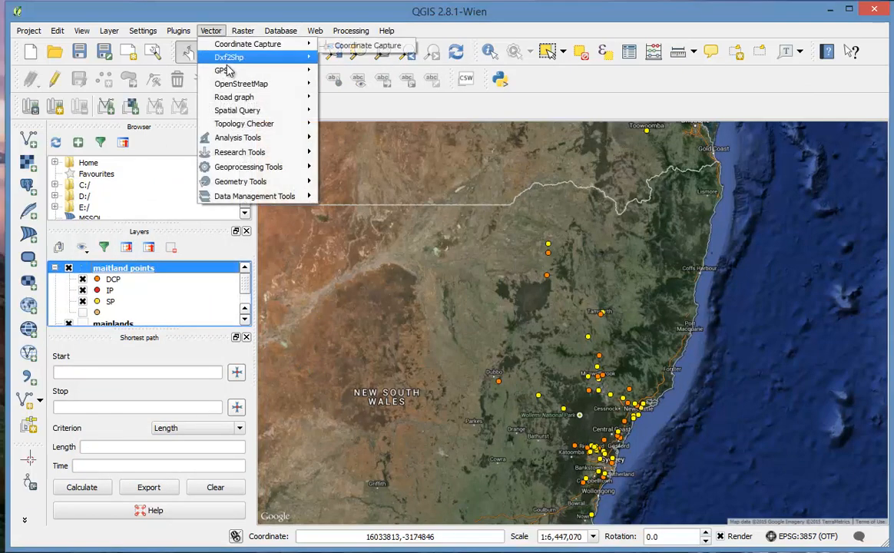
mouse_move(250, 169)
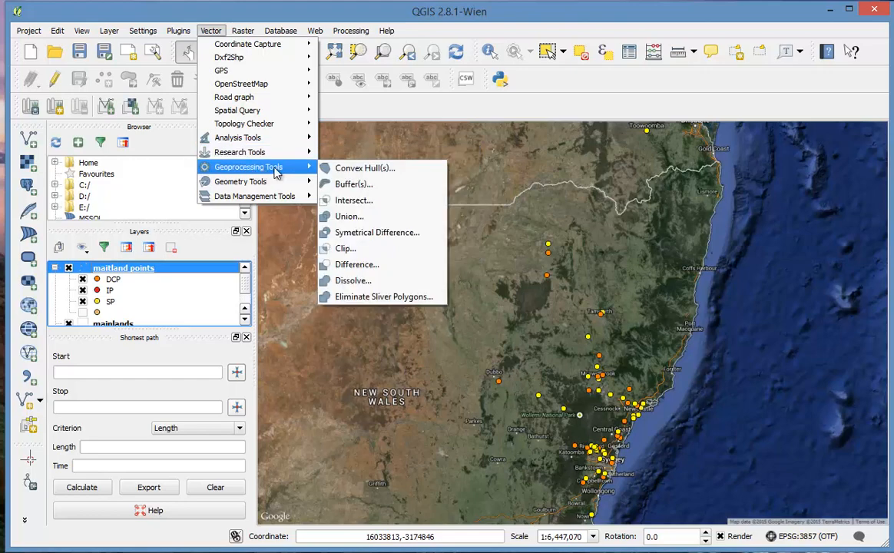
left_click(364, 187)
left_click(392, 198)
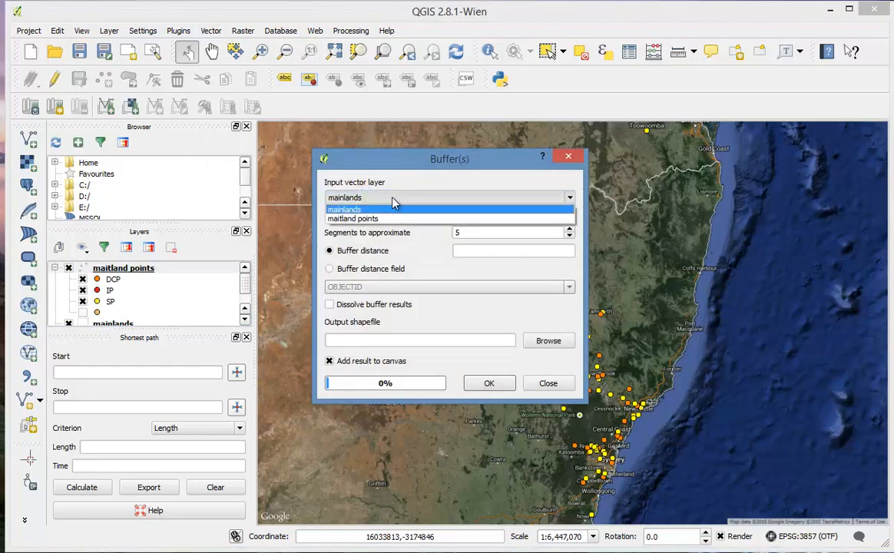
left_click(392, 219)
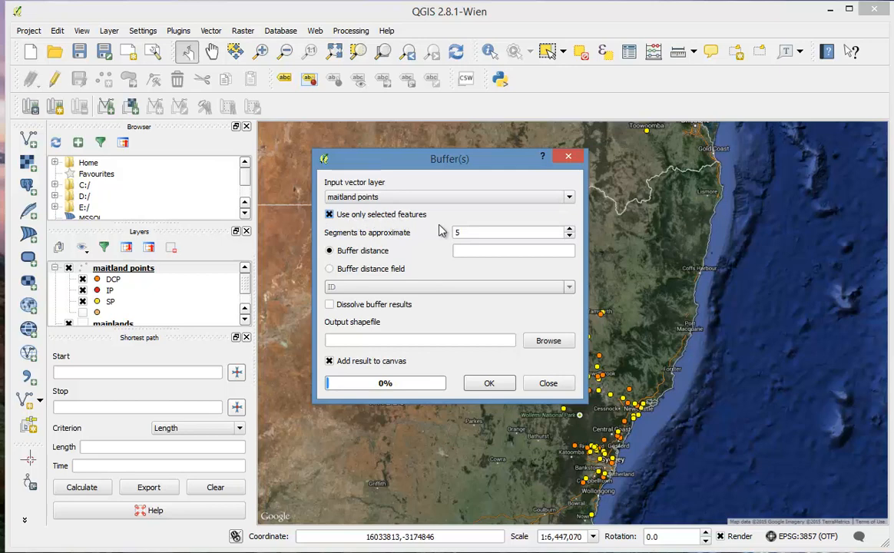
double_click(507, 232)
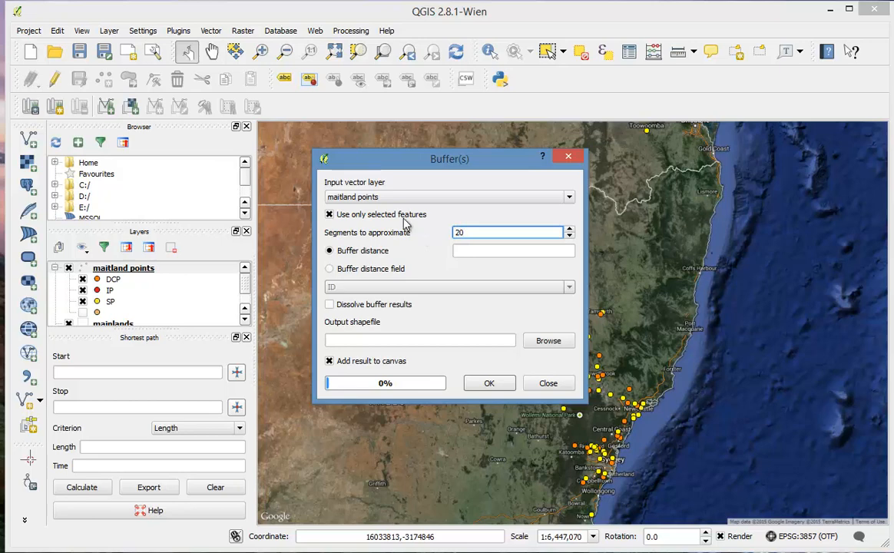
left_click(482, 250)
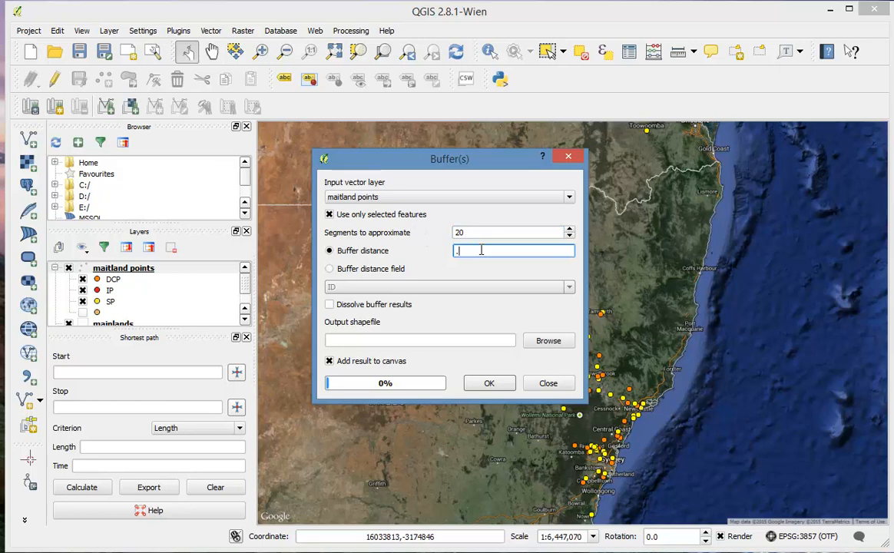
left_click(371, 338)
left_click(330, 305)
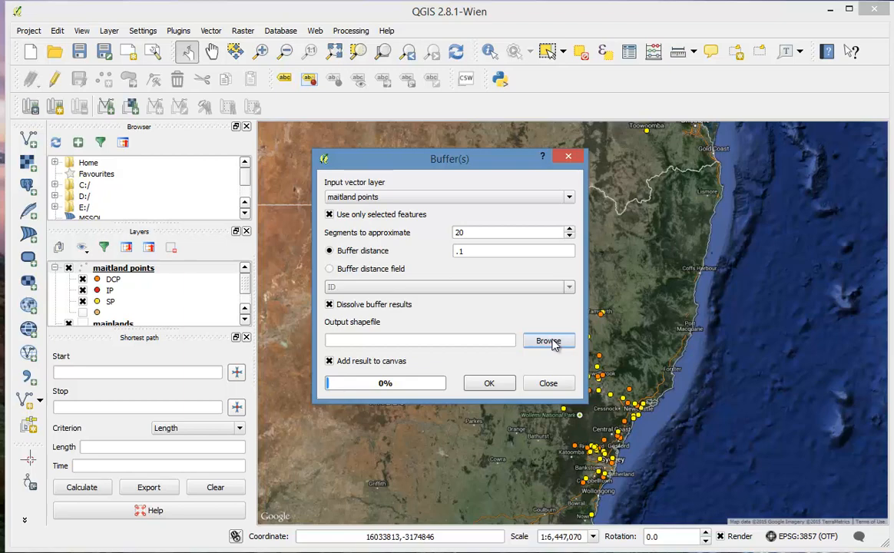
Step: Set the output shapefile to buffers in C:\GISdata\Temp and generate the buffers
left_click(550, 342)
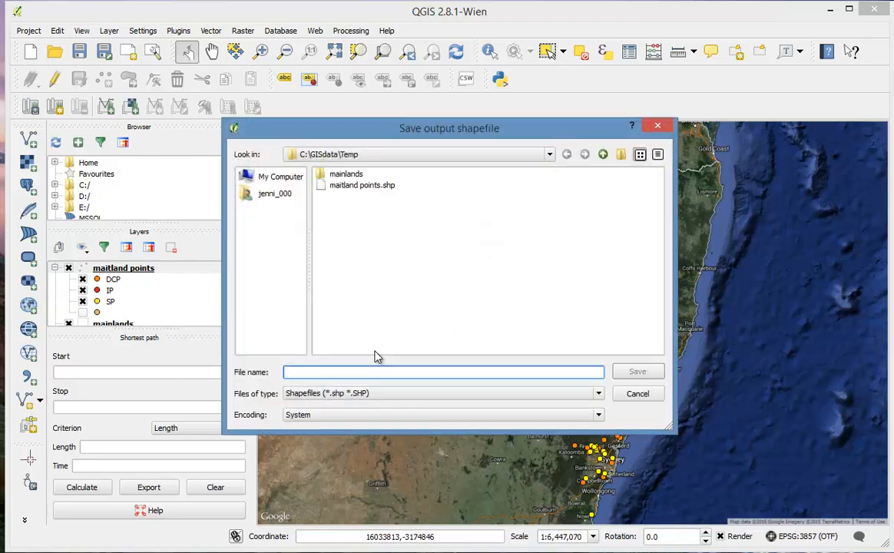
type("bug")
type("fers")
left_click(637, 372)
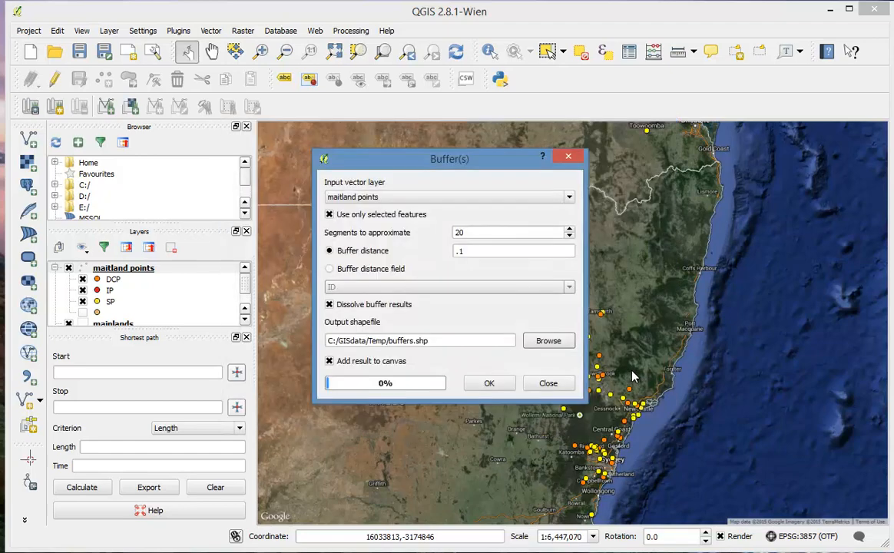
left_click(489, 383)
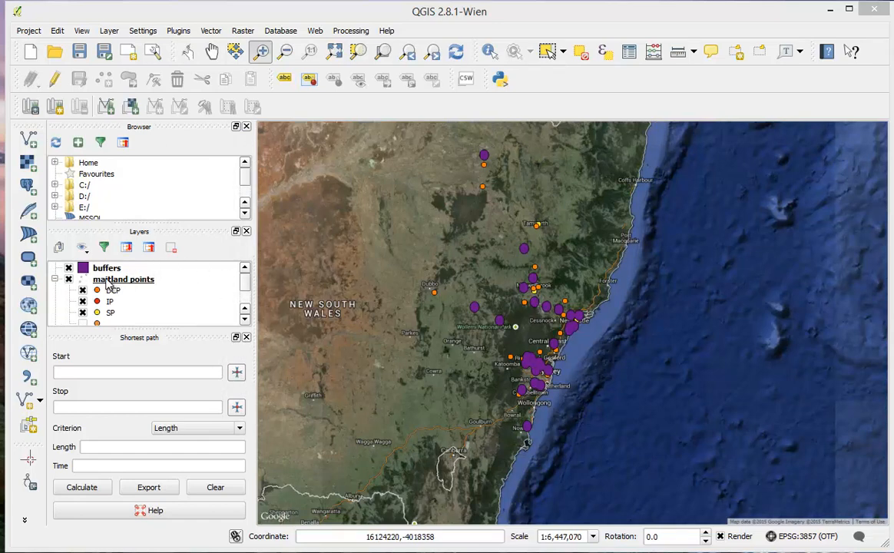
Step: Move the maitland points layer above the buffers layer and clear the feature selection
left_click_drag(110, 285, 91, 274)
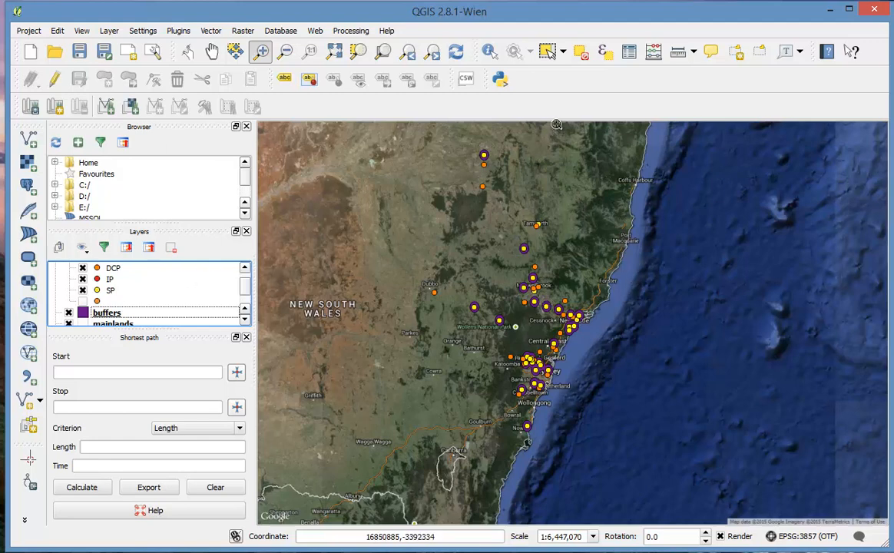
left_click(581, 54)
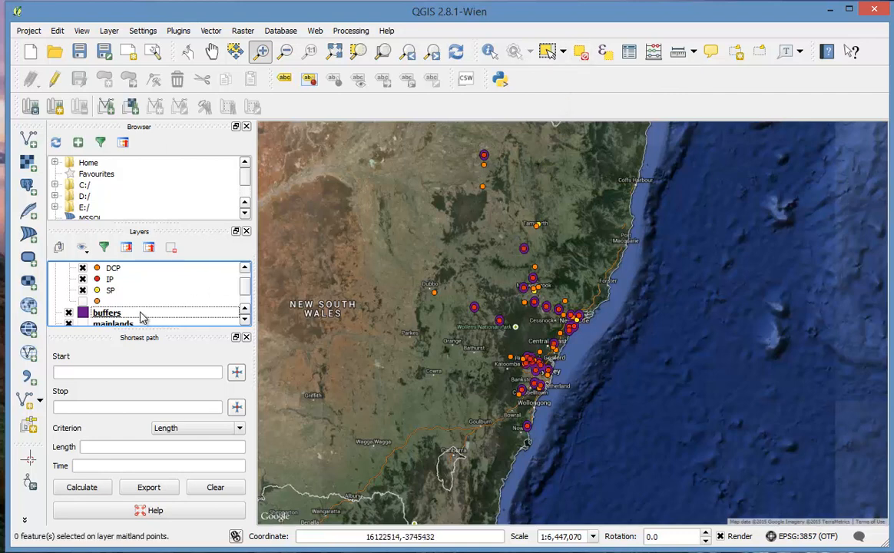
Step: Style the buffers layer with a red fill at 49% transparency
left_click(87, 318)
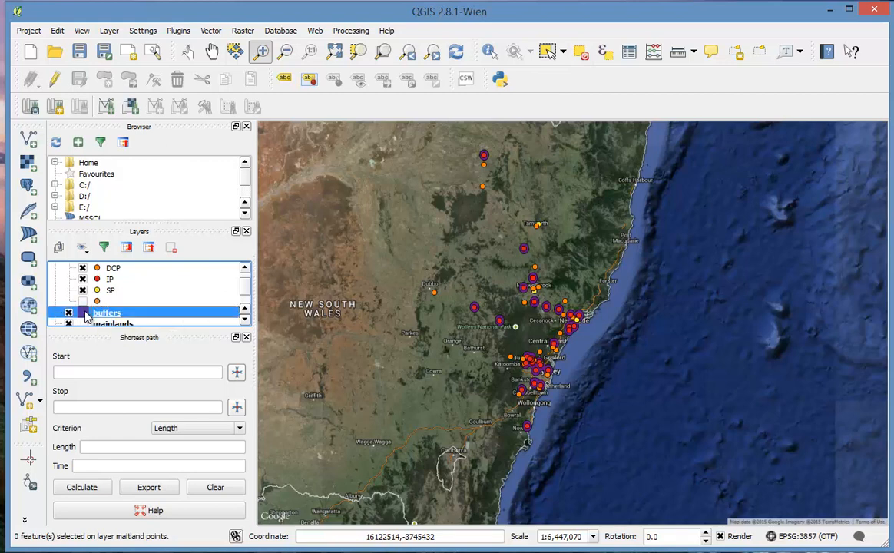
double_click(87, 315)
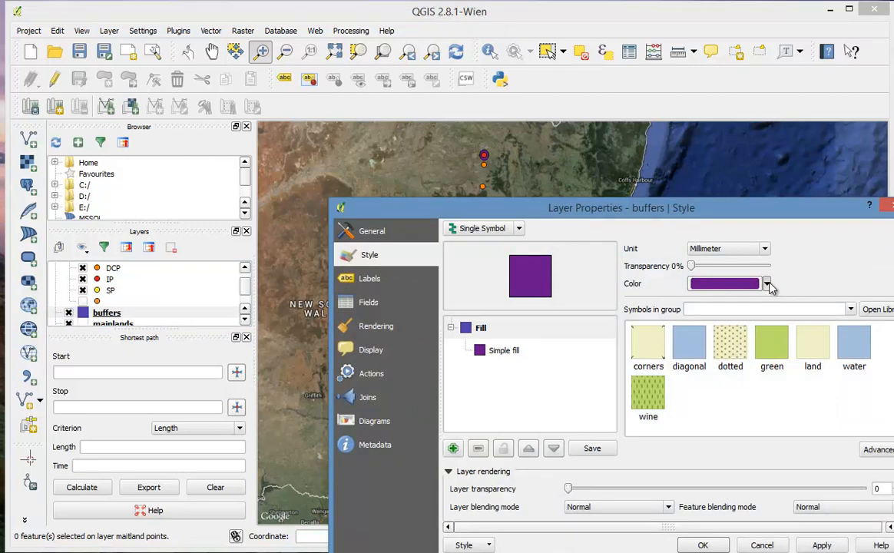
left_click(768, 284)
left_click(699, 315)
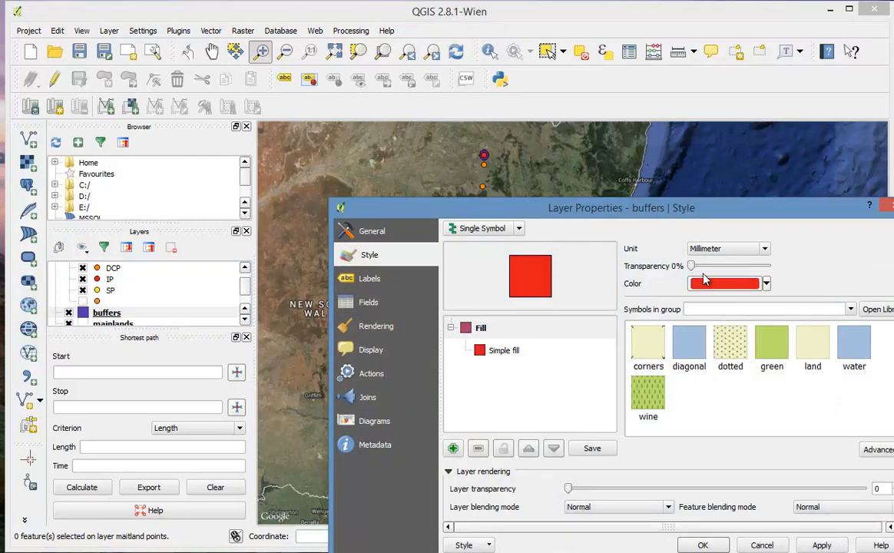
left_click_drag(692, 266, 737, 267)
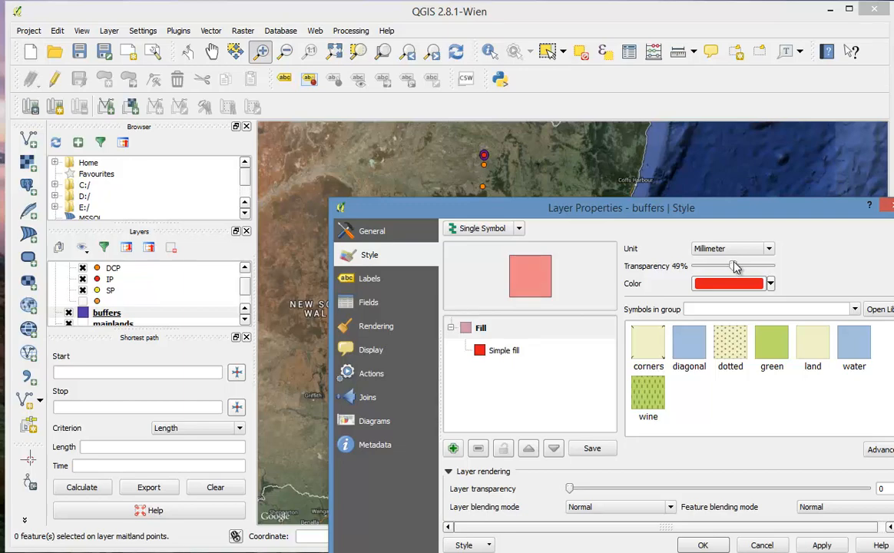
left_click(703, 544)
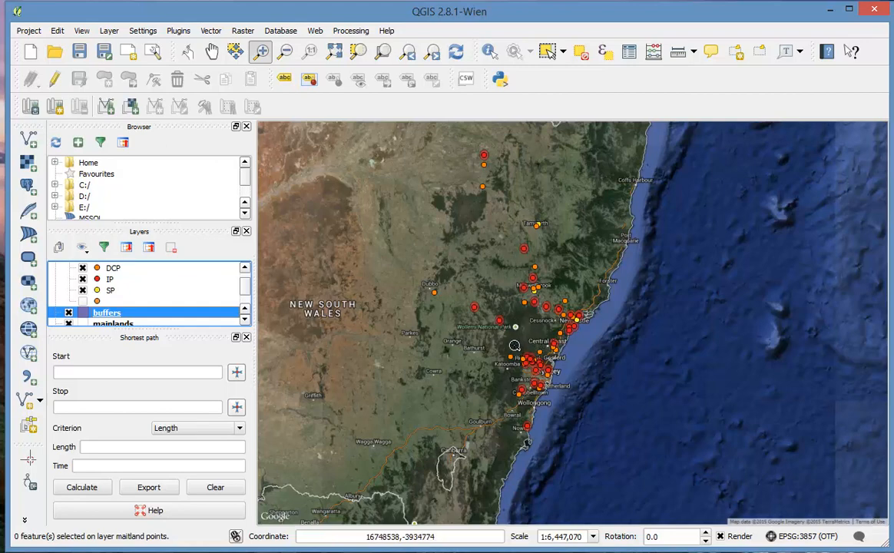
Step: Create a new polygon shapefile layer named control areas in WGS 84 (EPSG:4326)
left_click_drag(512, 347, 549, 383)
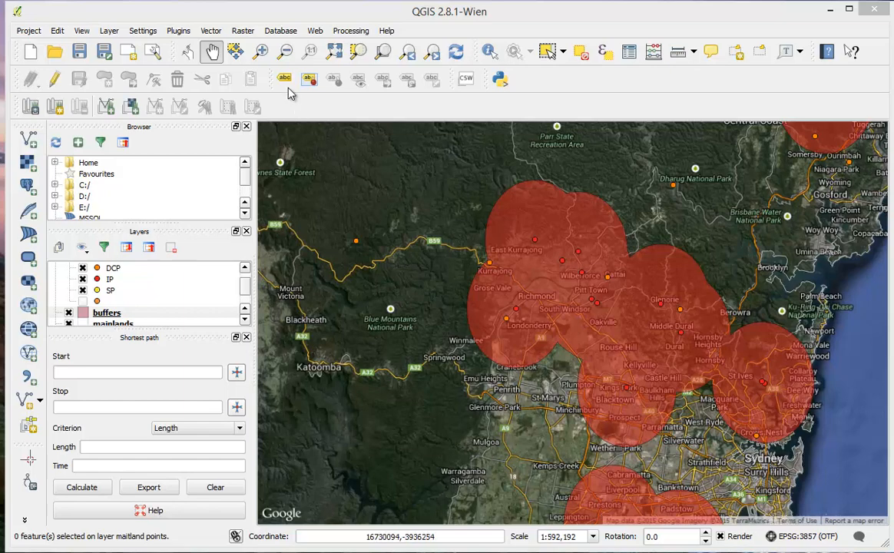
left_click(284, 52)
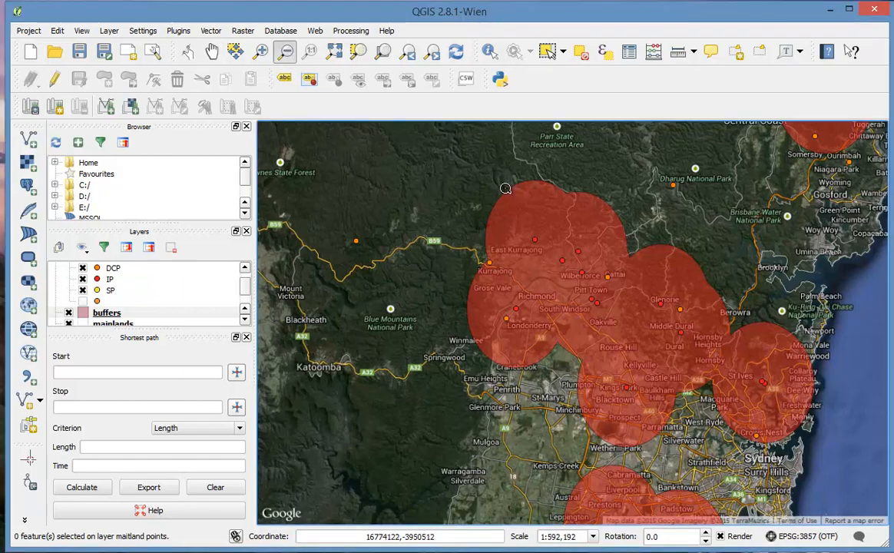
left_click_drag(436, 168, 830, 494)
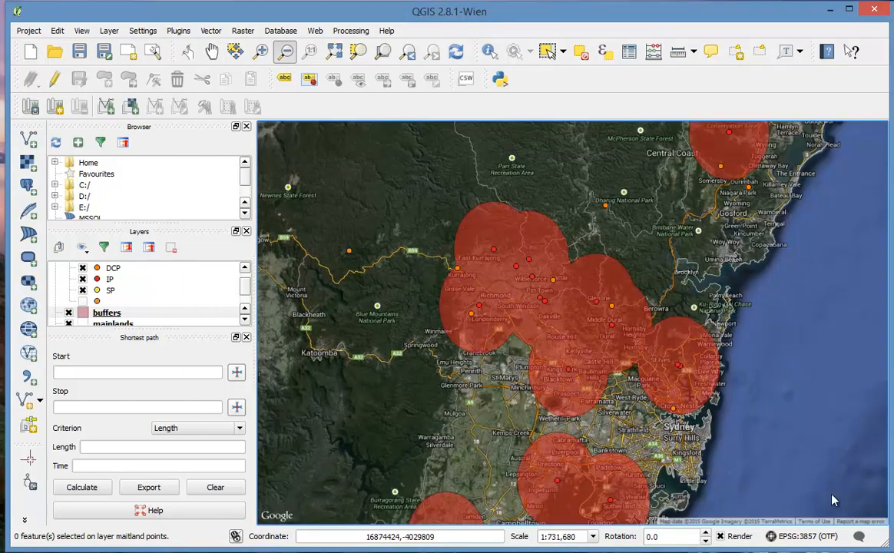
left_click_drag(368, 189, 710, 458)
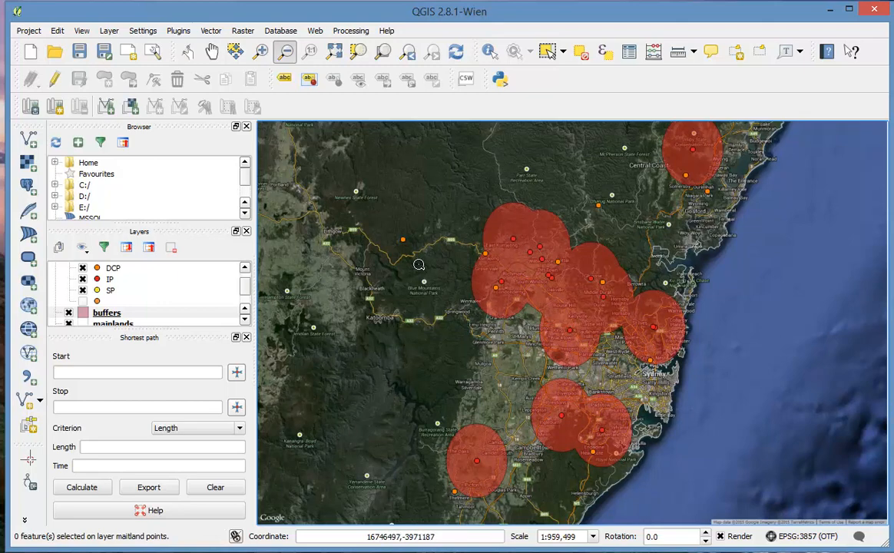
left_click(109, 31)
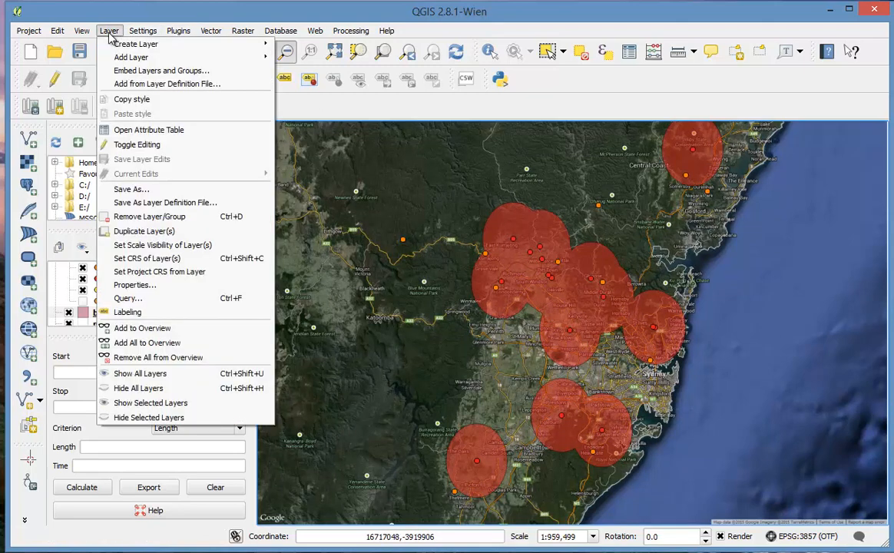
mouse_move(120, 45)
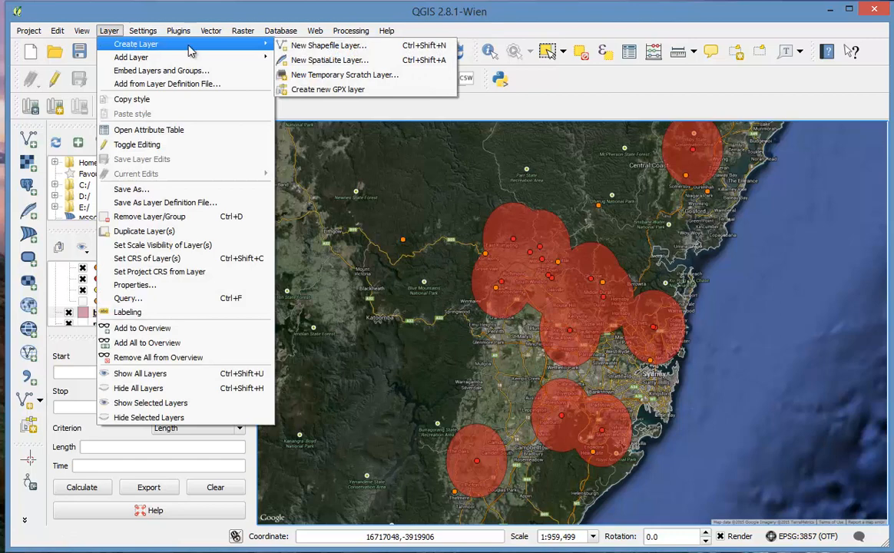
left_click(338, 48)
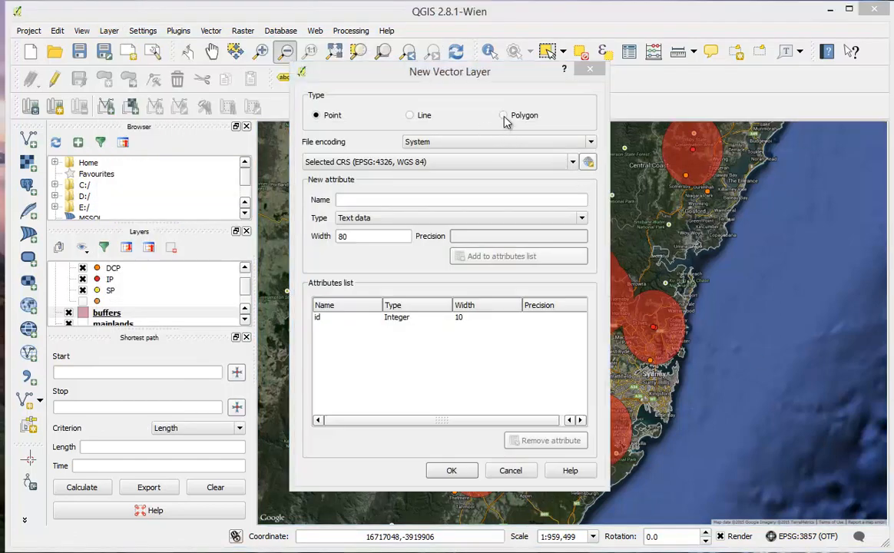
left_click(504, 117)
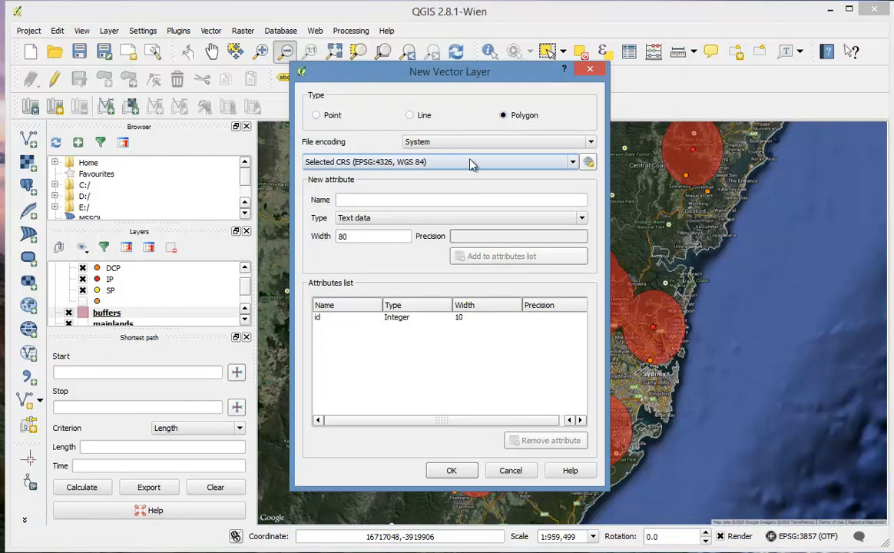
left_click(453, 470)
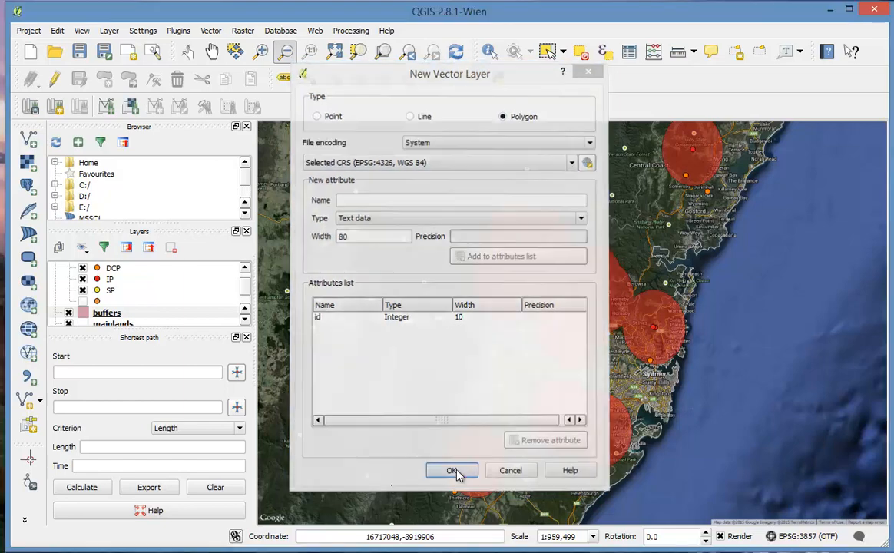
key("Escape")
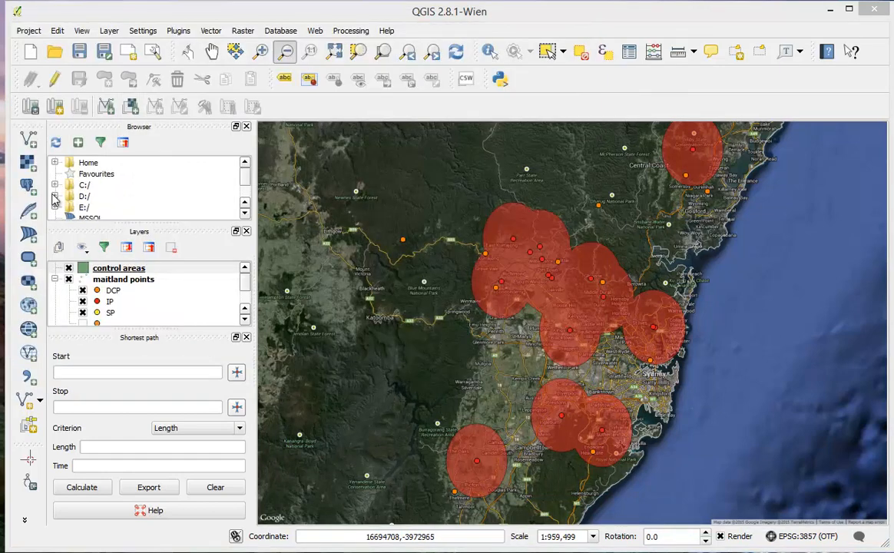
Step: Style the control areas layer with a yellow fill at 50% transparency
left_click(86, 272)
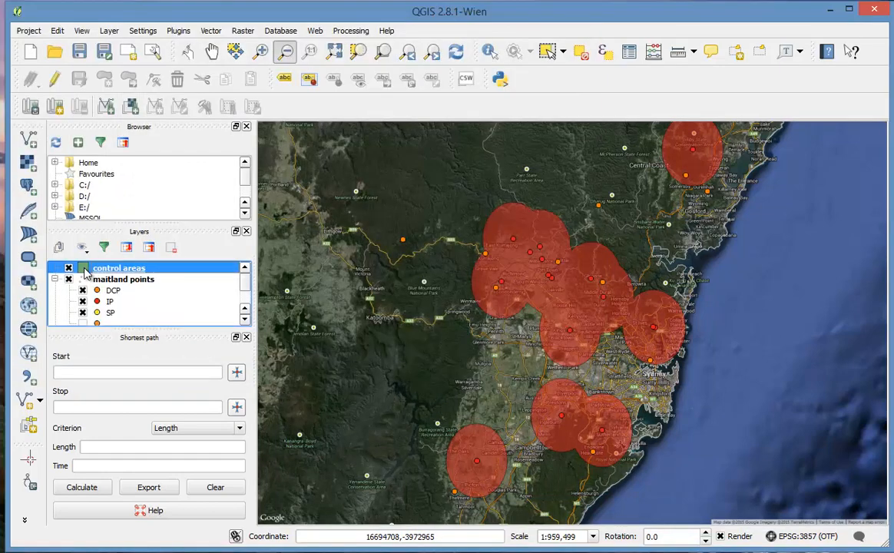
double_click(114, 273)
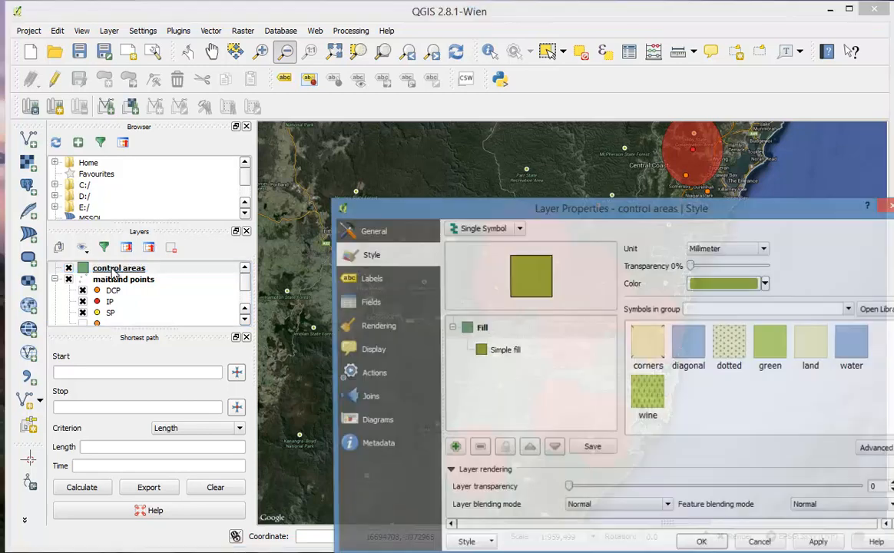
left_click(766, 284)
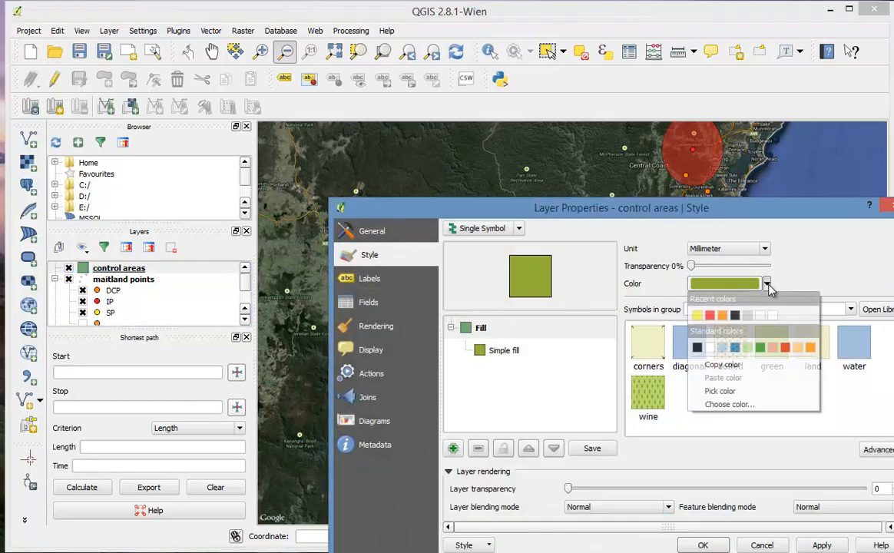
left_click(696, 315)
left_click_drag(693, 266, 733, 267)
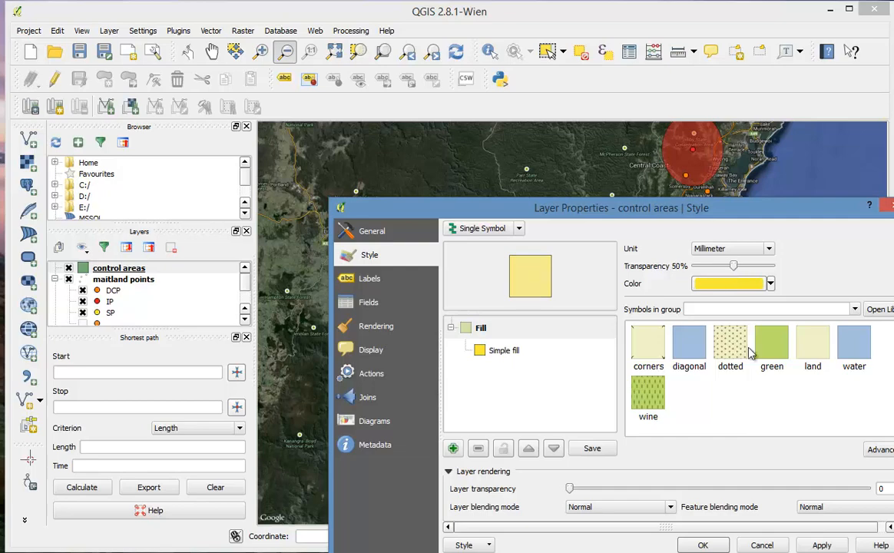
left_click(701, 545)
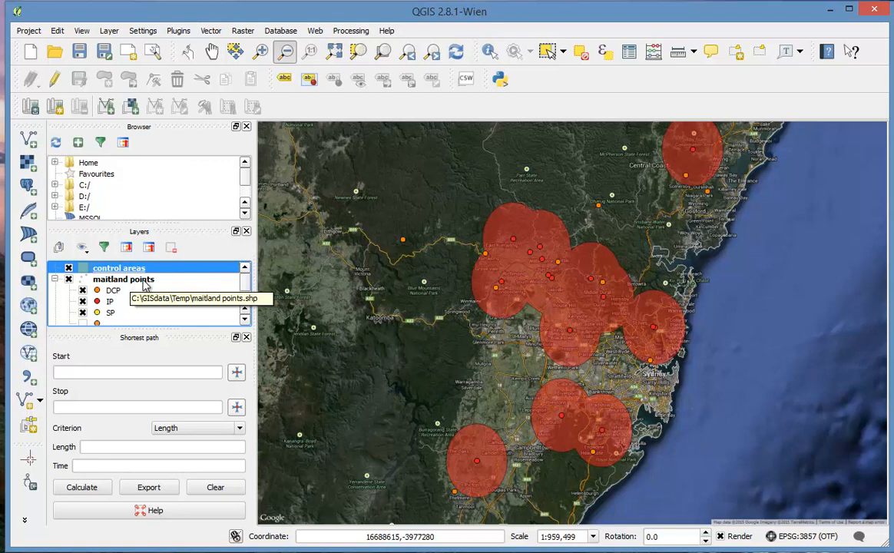
Step: Reorder the layers so that maitland points is above buffers and buffers is above control areas
left_click(119, 279)
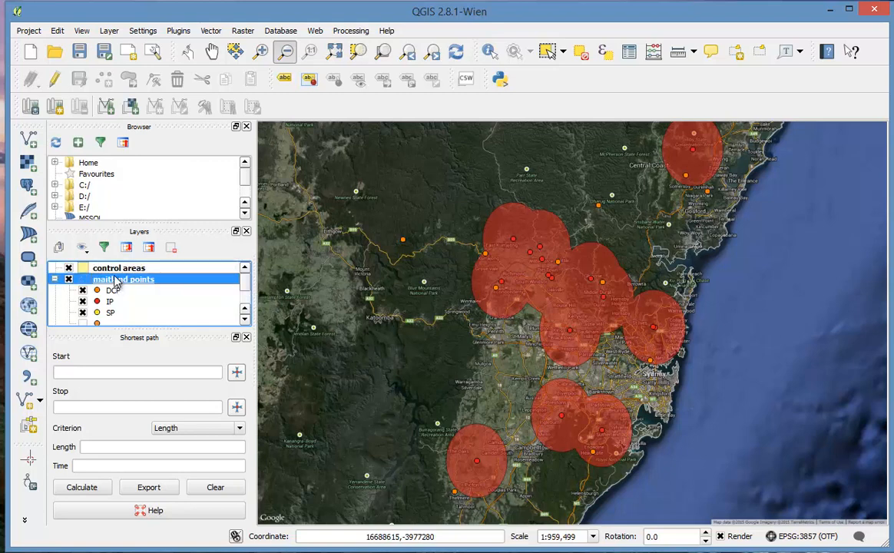
mouse_move(115, 283)
left_mouse_down()
mouse_move(111, 260)
mouse_move(108, 284)
mouse_move(109, 265)
left_mouse_up()
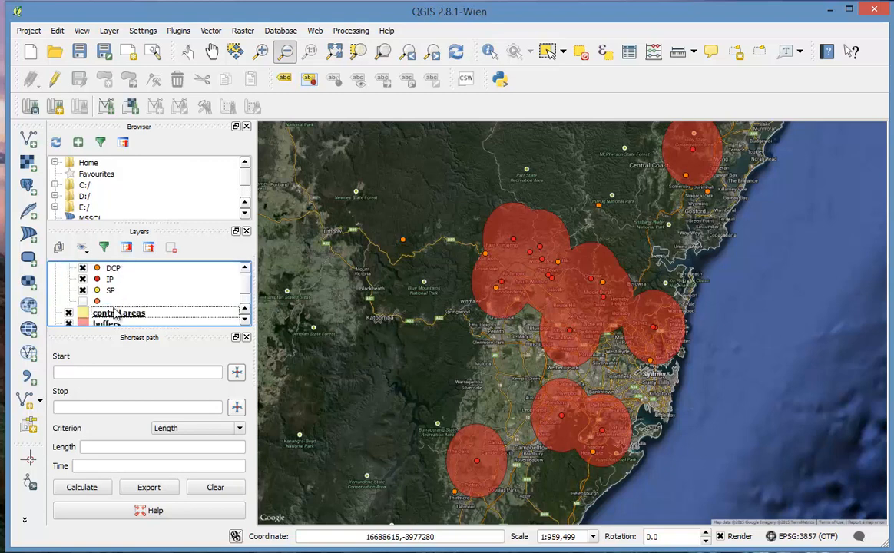
left_click_drag(110, 324, 106, 307)
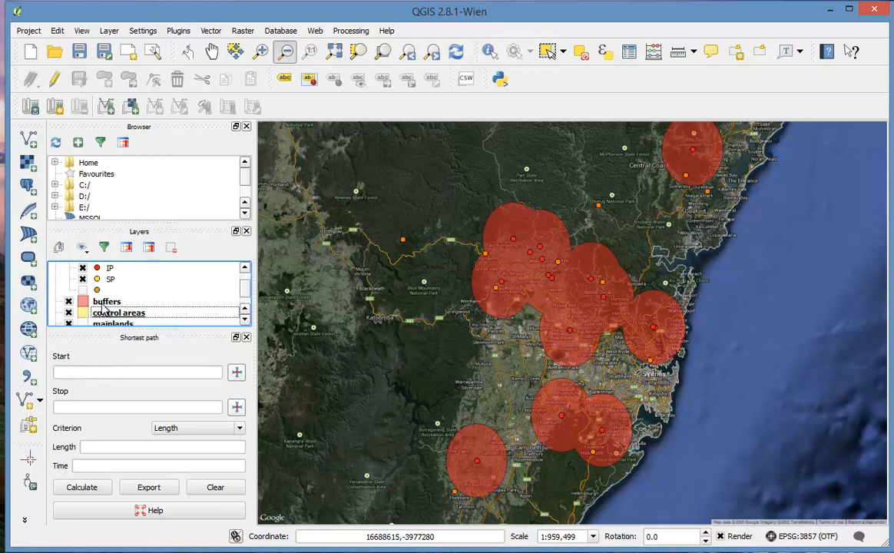
Step: Turn on editing for the control areas layer and activate adding polygon features
left_click(114, 316)
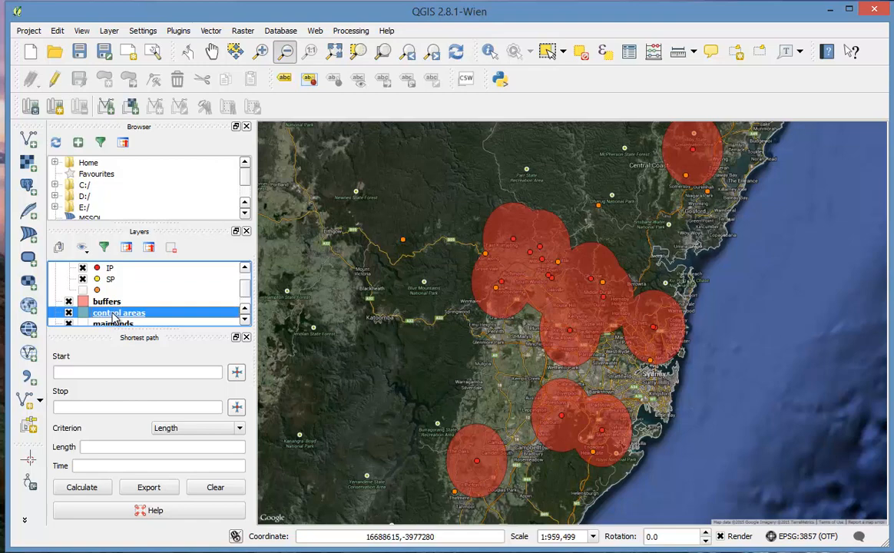
right_click(114, 315)
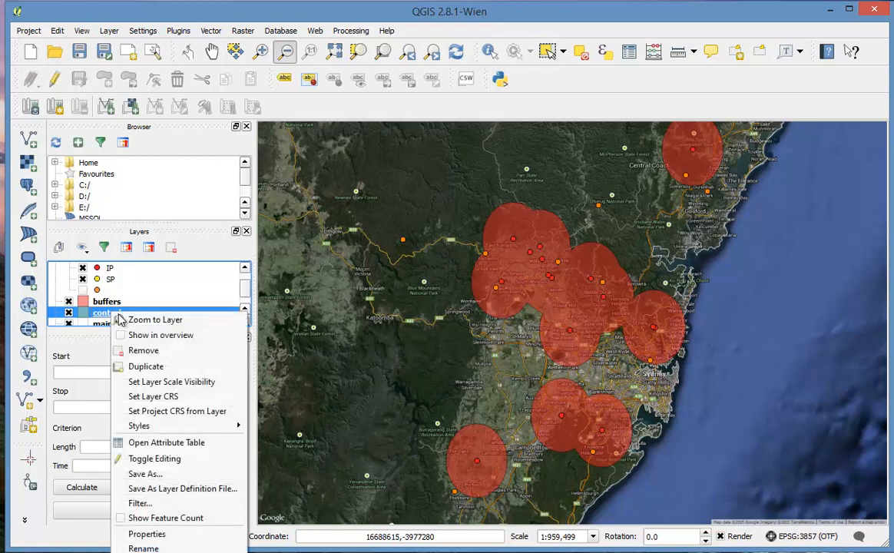
left_click(161, 459)
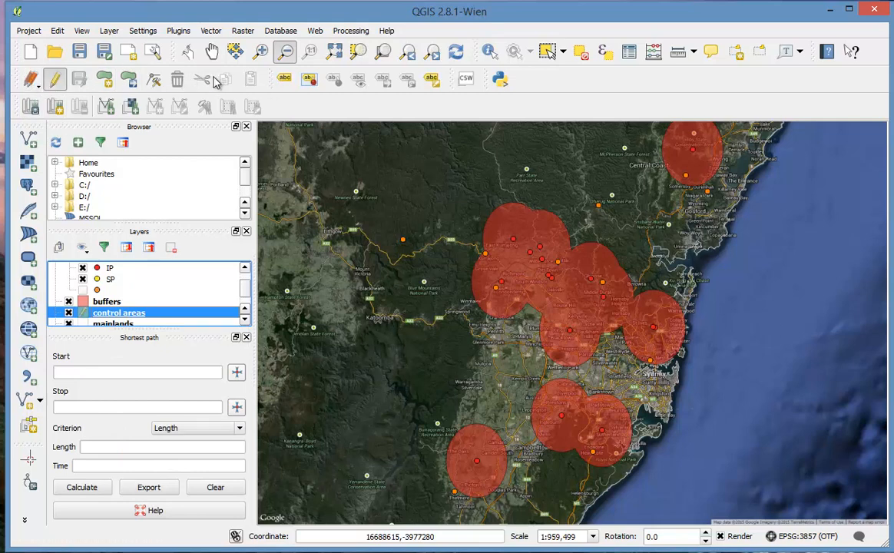
left_click(108, 81)
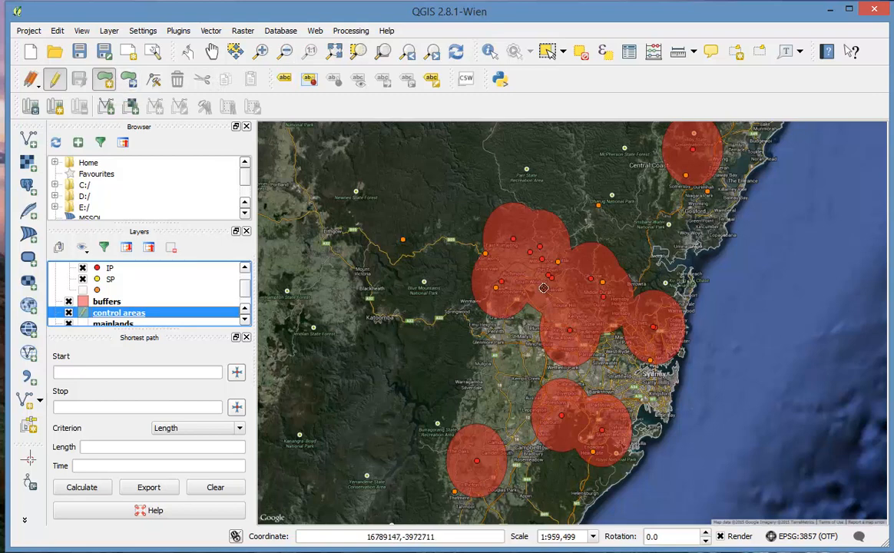
Step: Draw a control areas polygon around the buffer cluster north and west of Sydney, extending offshore, and give it id 1
left_click(478, 332)
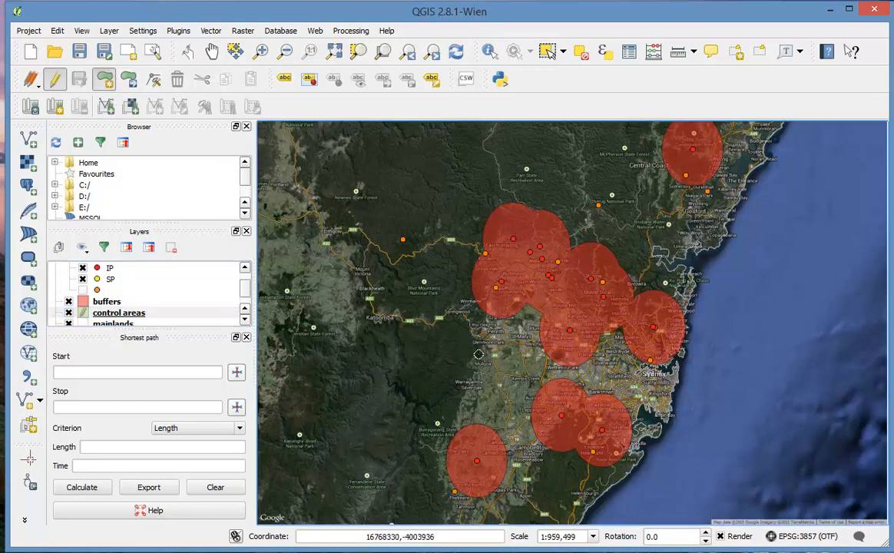
left_click(473, 384)
left_click(638, 399)
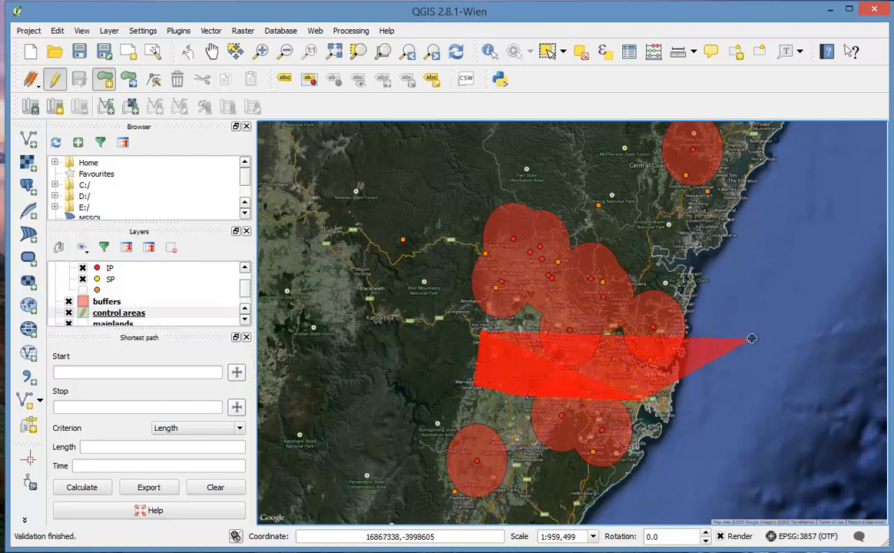
left_click(751, 338)
left_click(728, 250)
left_click(549, 163)
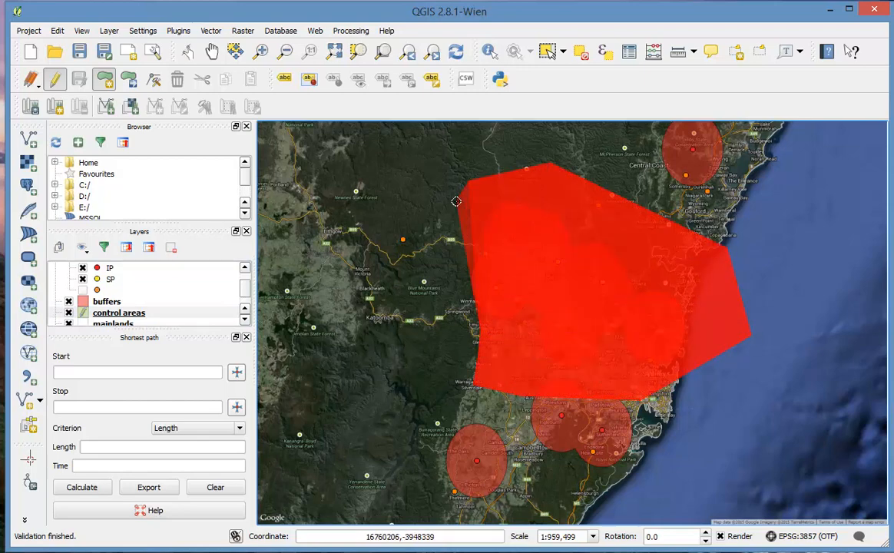
right_click(457, 201)
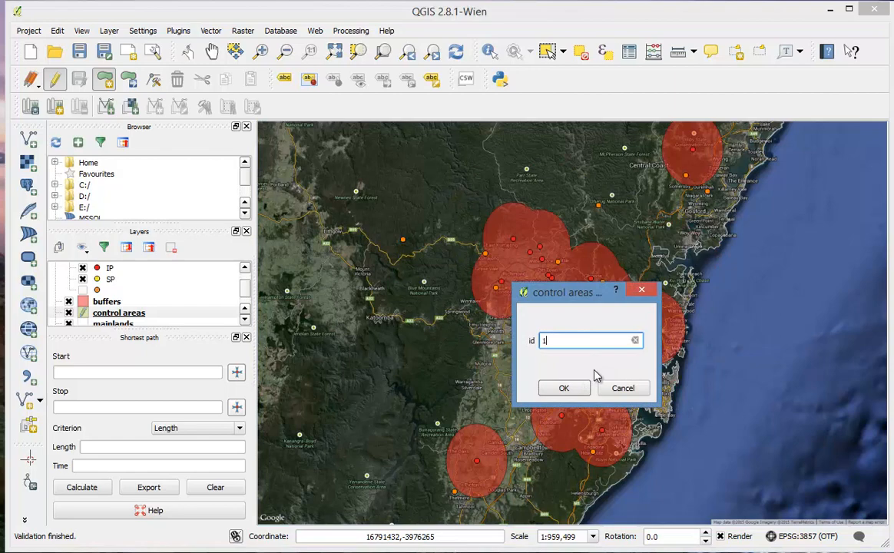
left_click(573, 389)
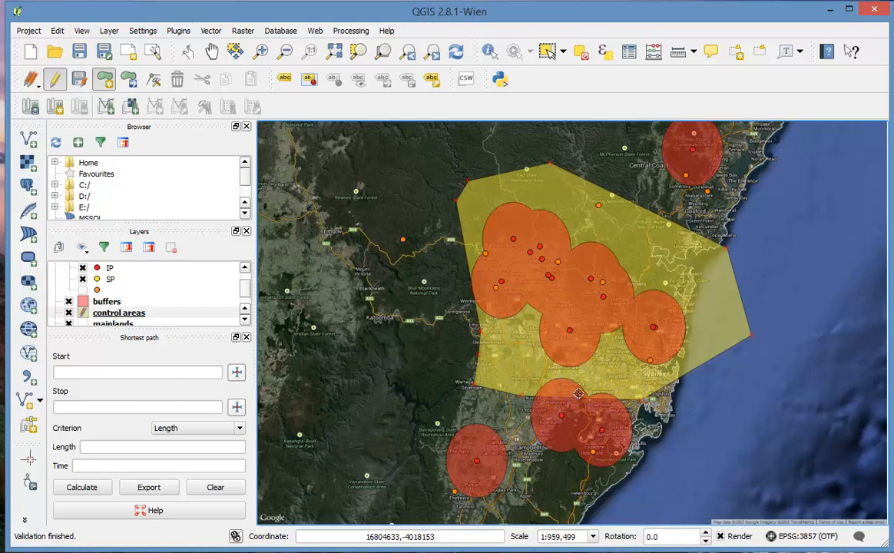
Step: Delete the polygon with id 1 from the control areas layer using its attribute table
right_click(114, 317)
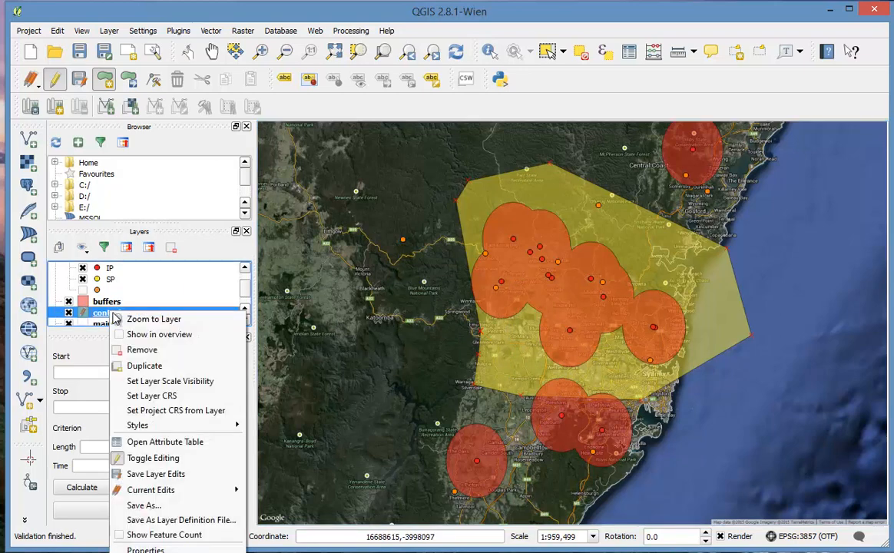
left_click(167, 444)
left_click(181, 159)
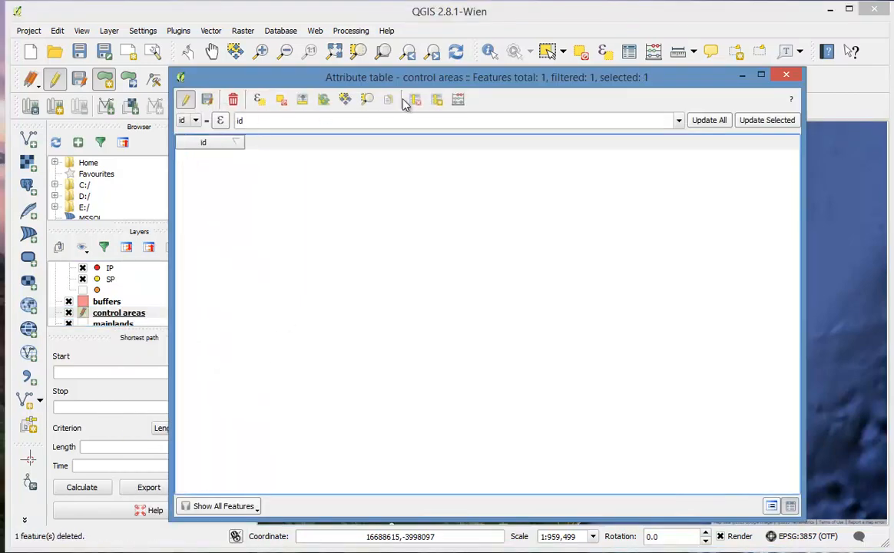
left_click(786, 75)
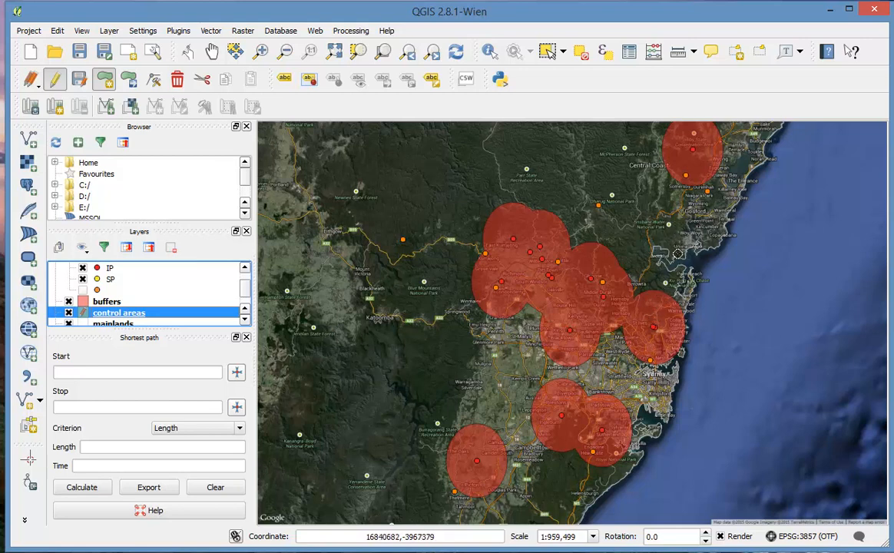
Step: Draw a control areas polygon enclosing all the buffers around Sydney and Campbelltown, following the coastline on the east, with id 1
left_click(693, 278)
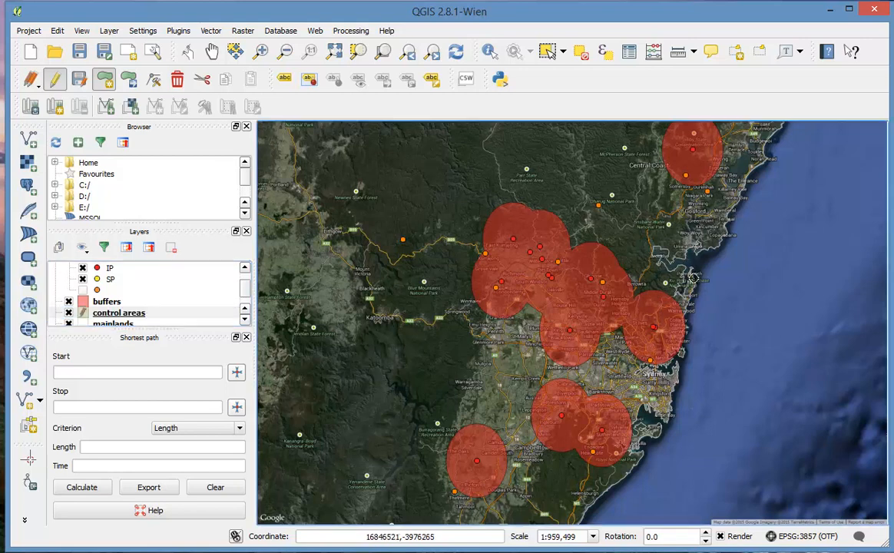
left_click(668, 260)
left_click(609, 197)
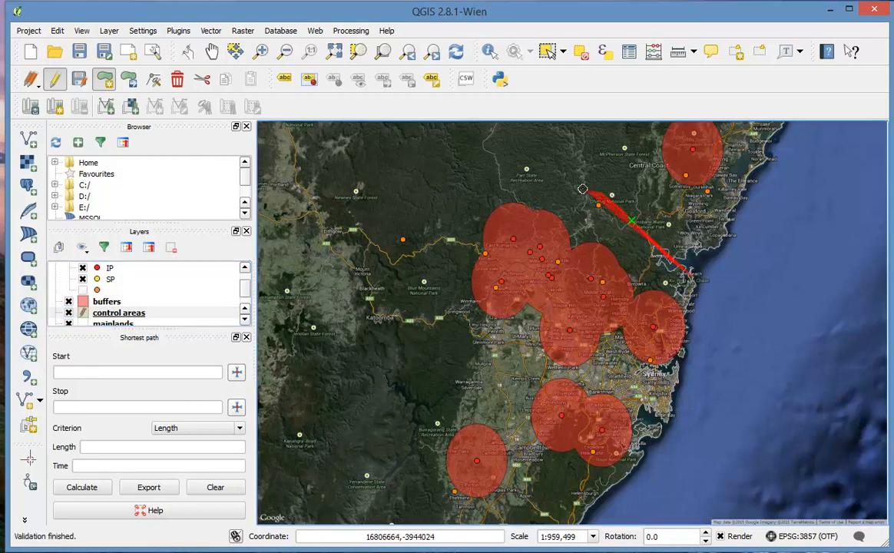
left_click(476, 167)
left_click(428, 282)
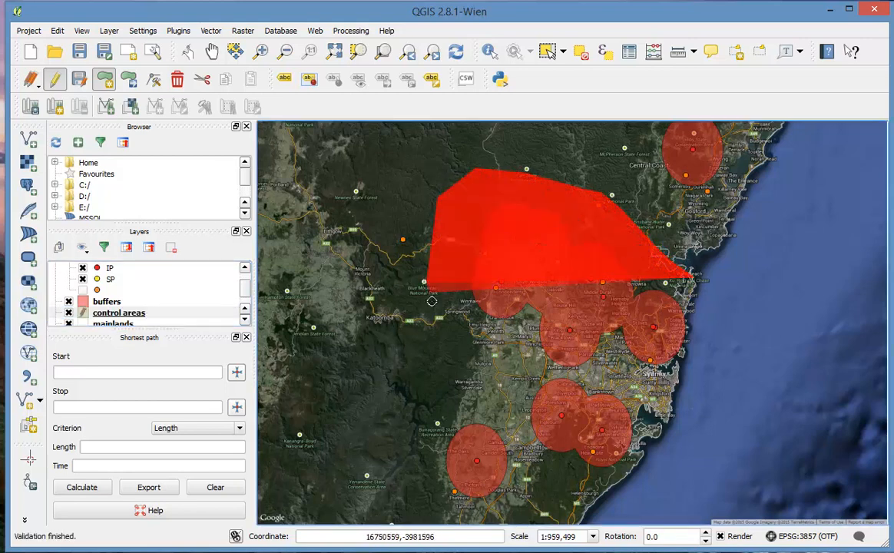
left_click(432, 305)
left_click(468, 358)
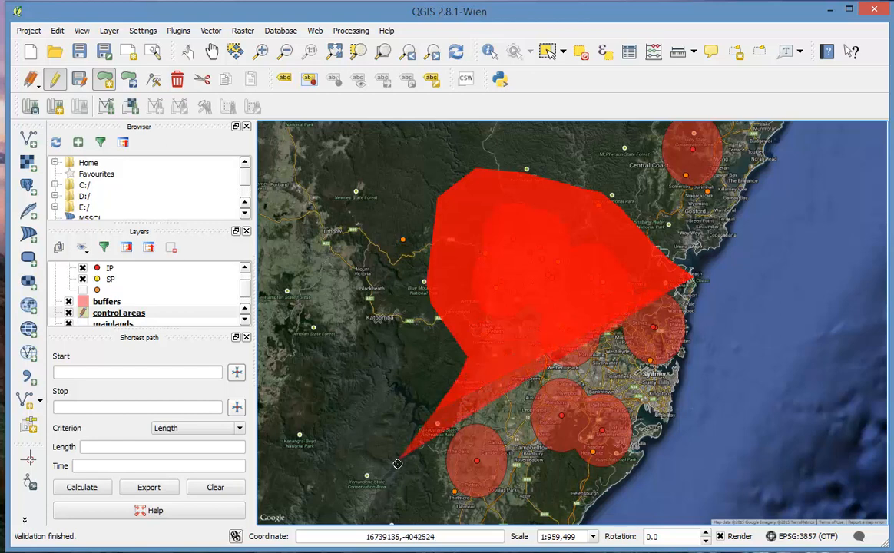
left_click(398, 464)
left_click(416, 501)
left_click(460, 517)
left_click(503, 522)
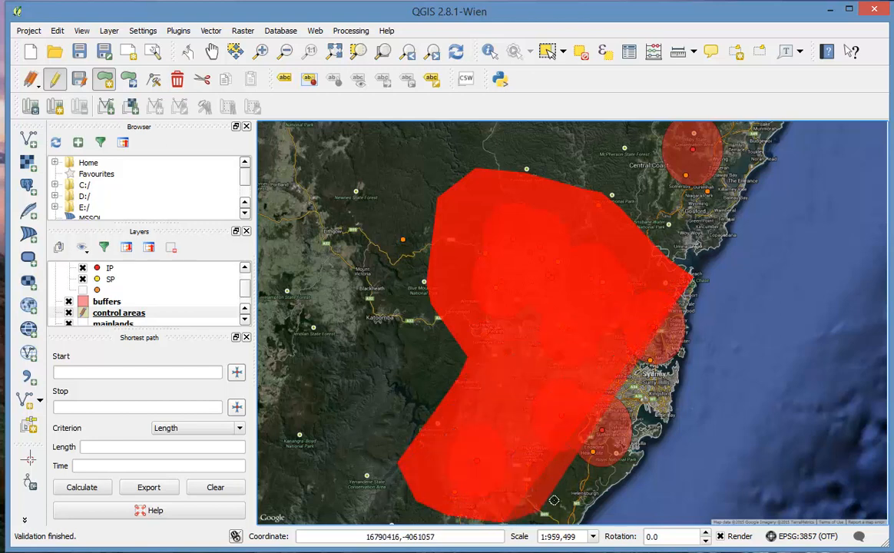
left_click(596, 496)
left_click(664, 433)
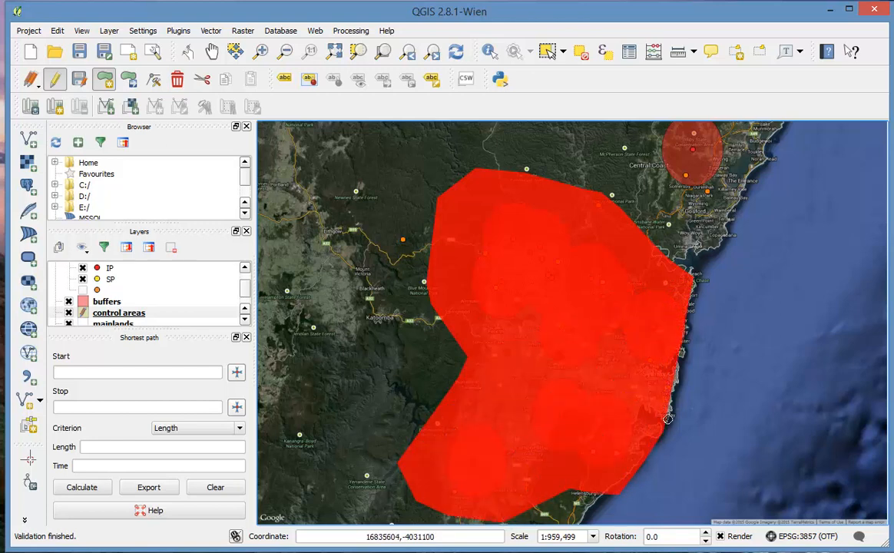
left_click(677, 381)
left_click(694, 333)
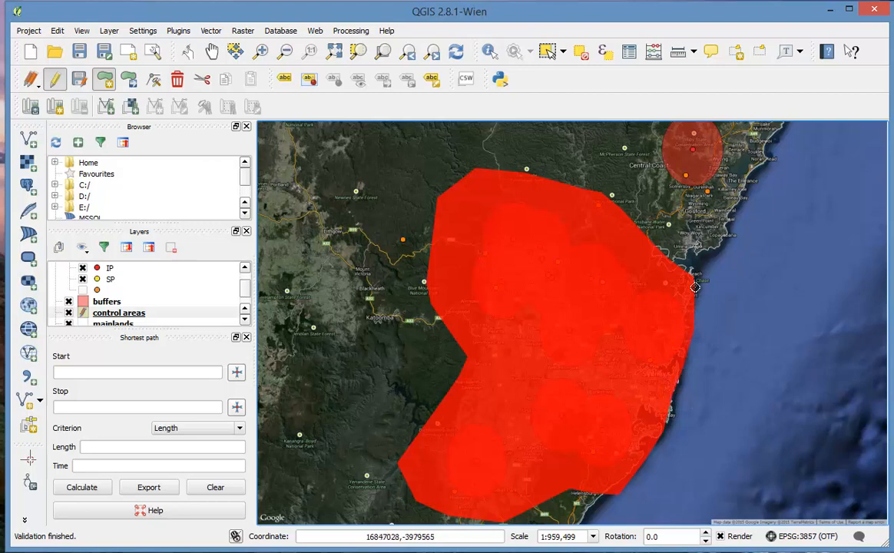
right_click(695, 285)
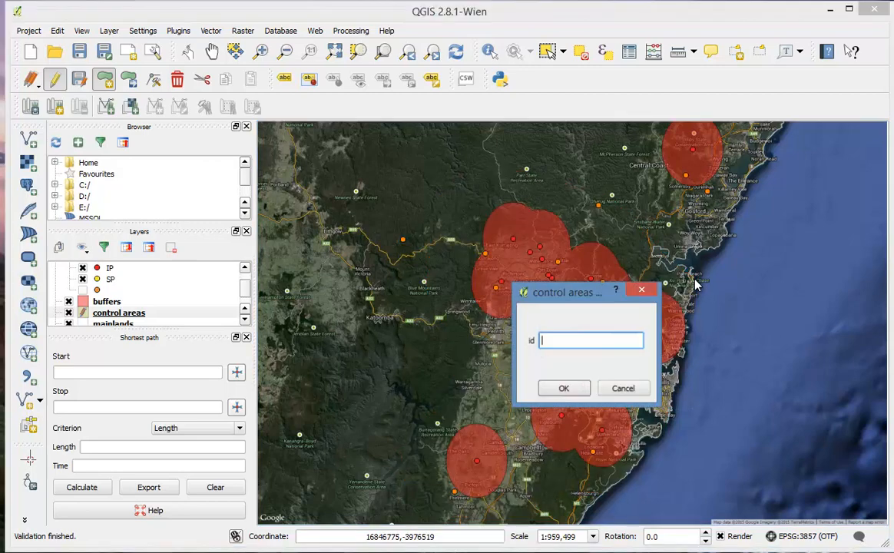
type("1")
left_click(565, 388)
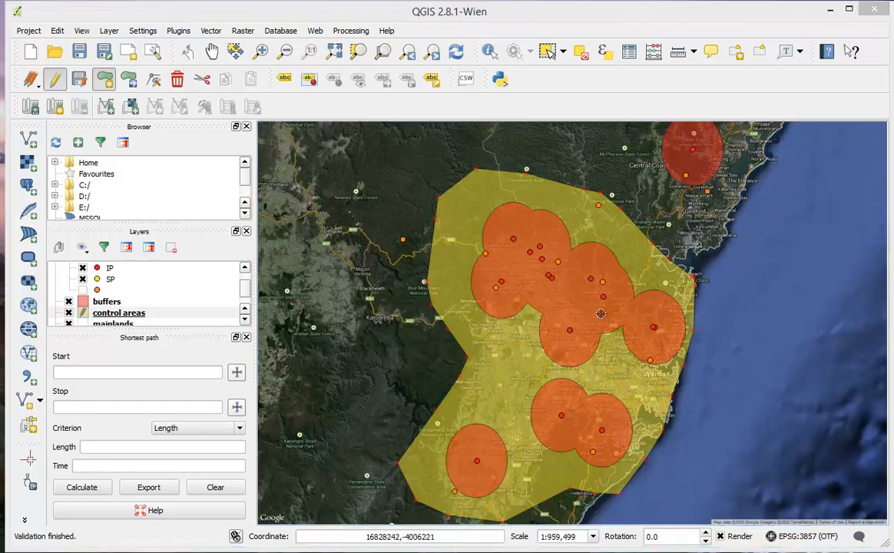
Step: Draw a second control areas polygon enclosing the three buffers between Denman, Singleton and Rutherford, with id 2
left_click(212, 51)
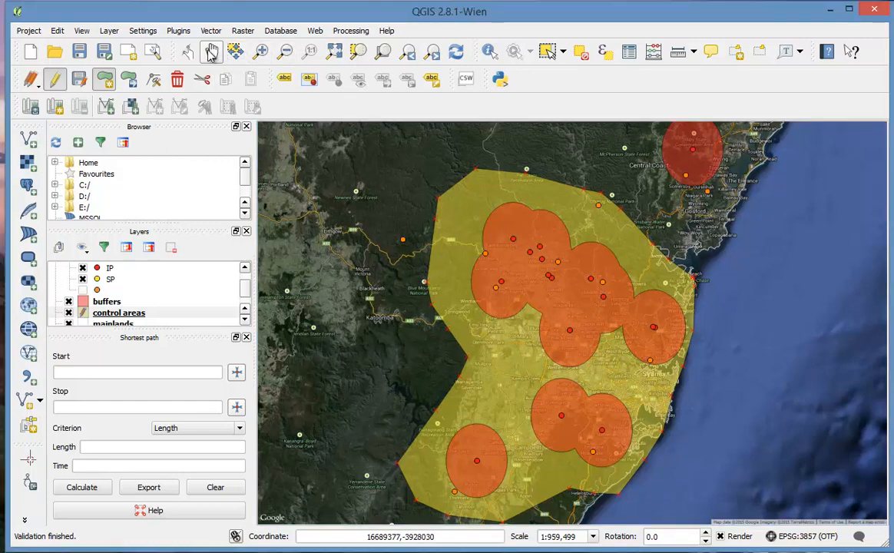
left_click_drag(606, 153, 531, 413)
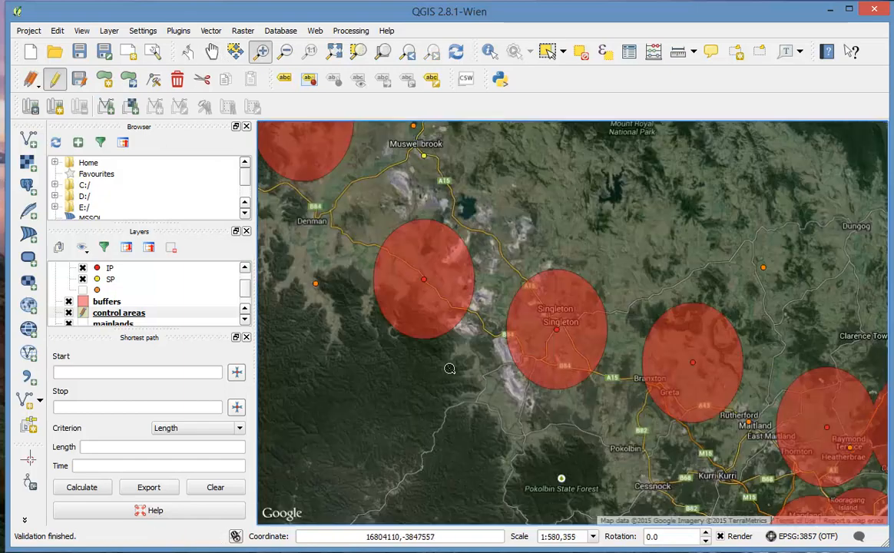
key("ctrl+period")
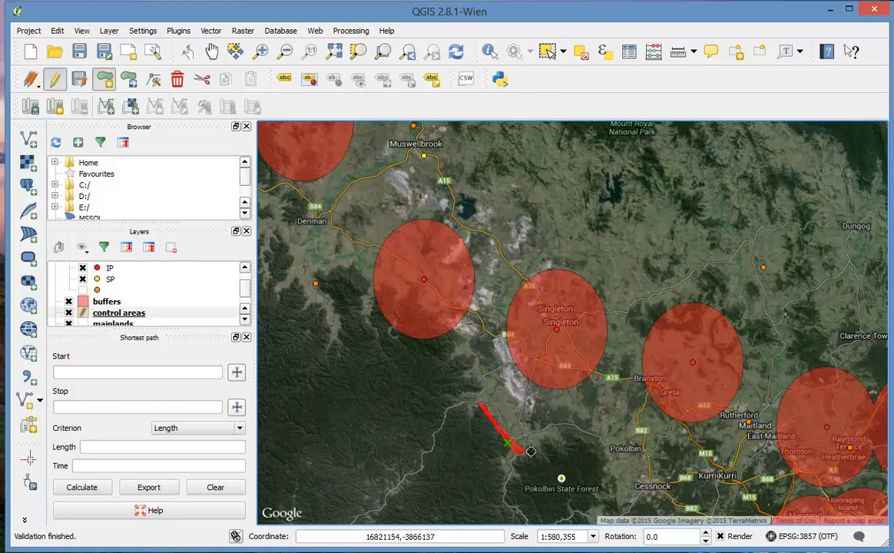
left_click(572, 439)
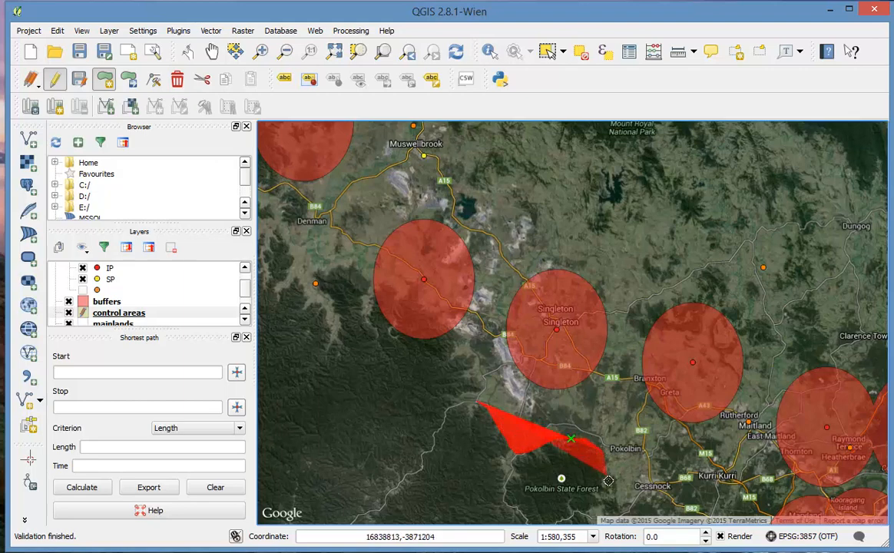
left_click(603, 457)
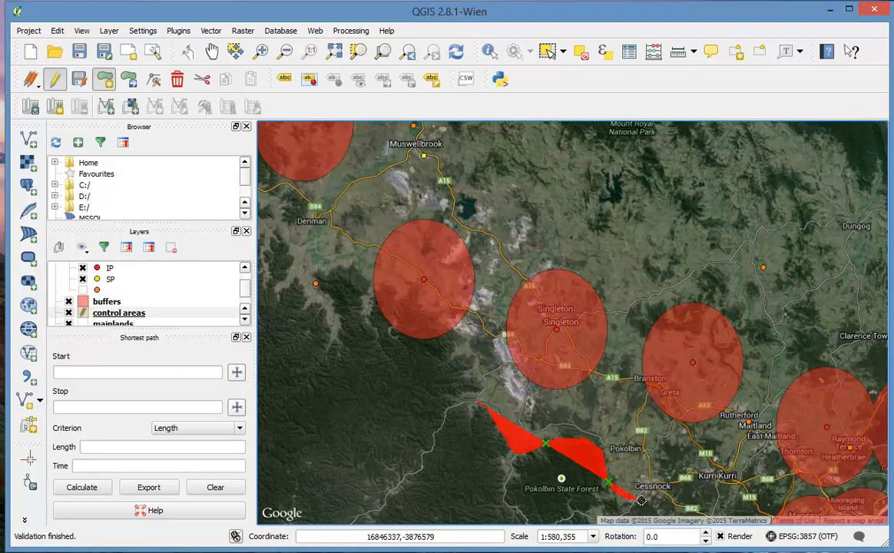
left_click(681, 480)
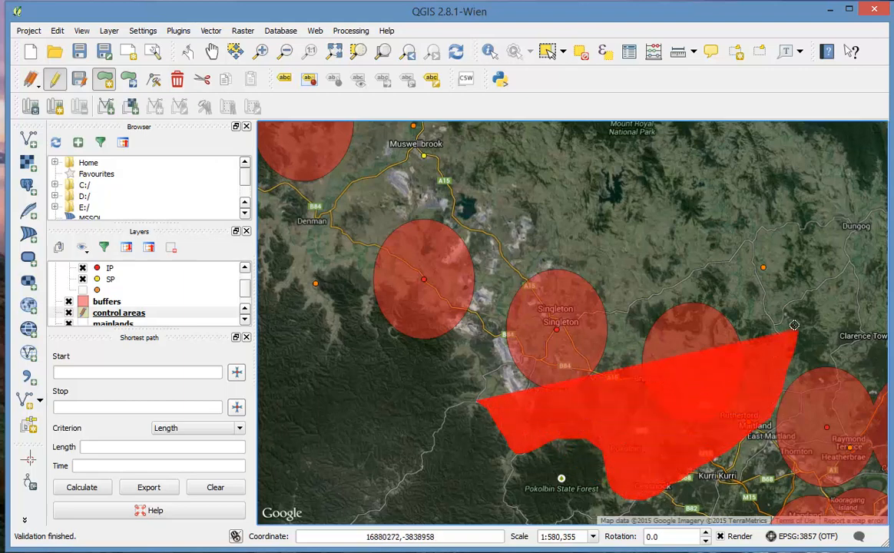
left_click(796, 327)
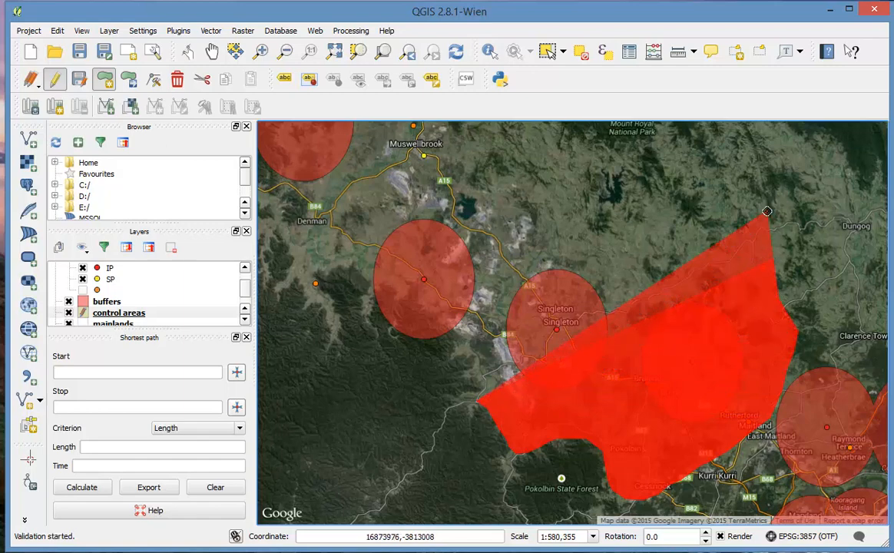
left_click(766, 211)
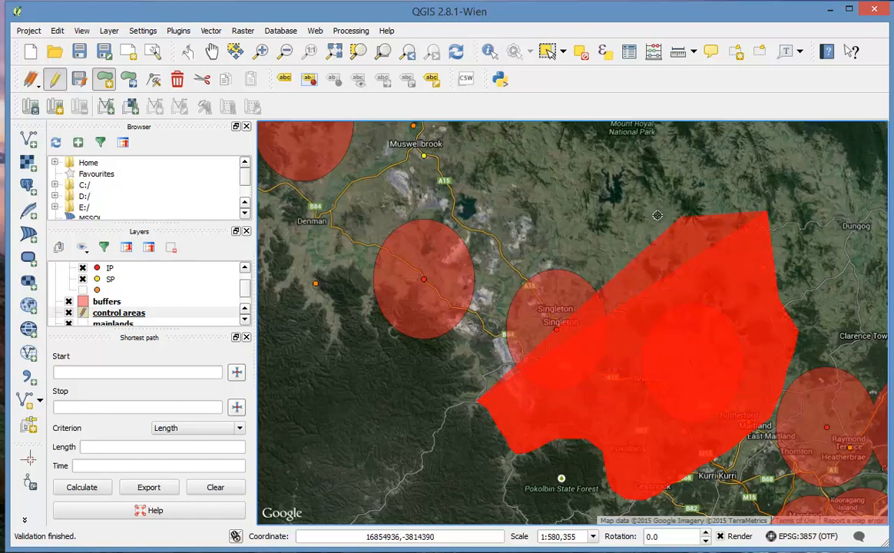
left_click(463, 181)
left_click(398, 176)
left_click(366, 189)
left_click(332, 212)
left_click(323, 230)
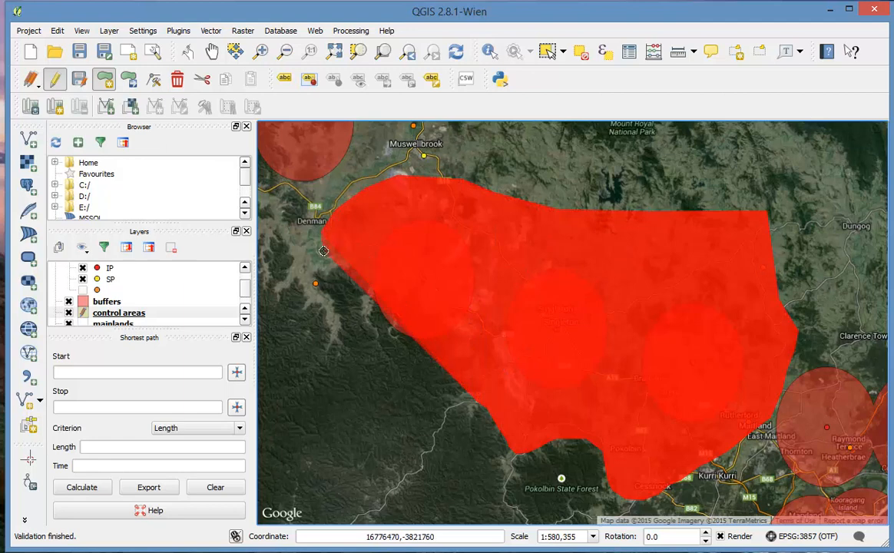
left_click(323, 250)
left_click(339, 269)
left_click(358, 310)
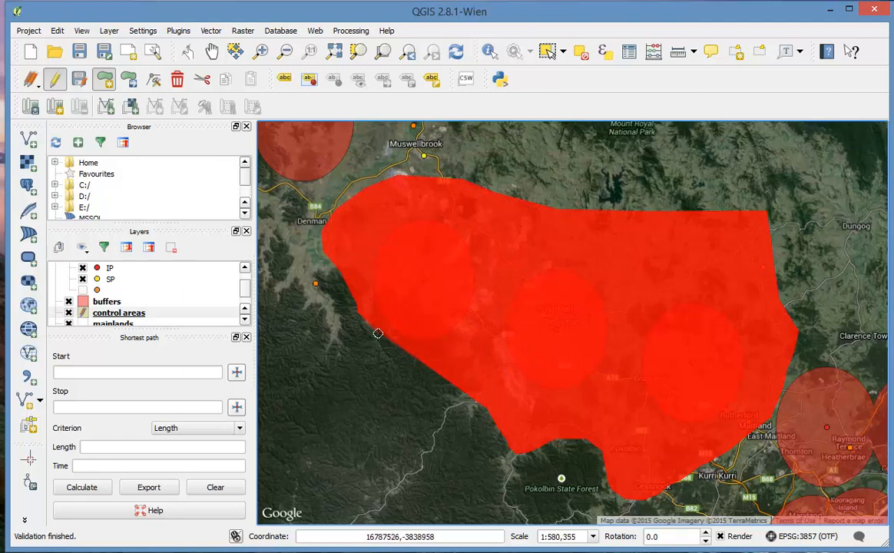
left_click(378, 333)
left_click(443, 350)
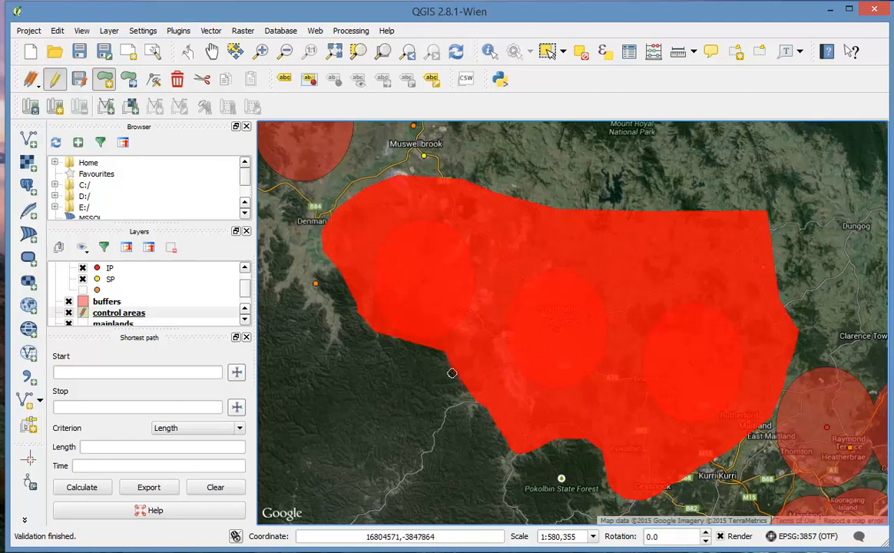
right_click(470, 410)
type("2")
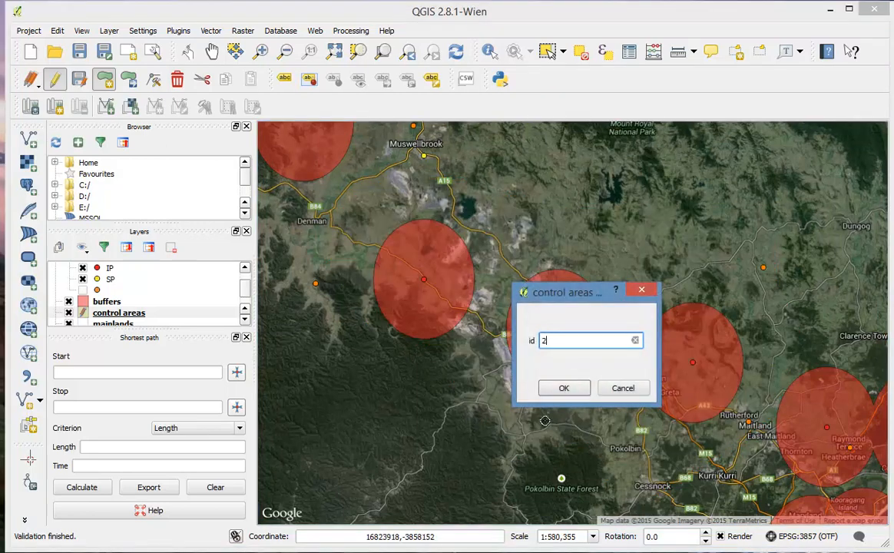
left_click(564, 389)
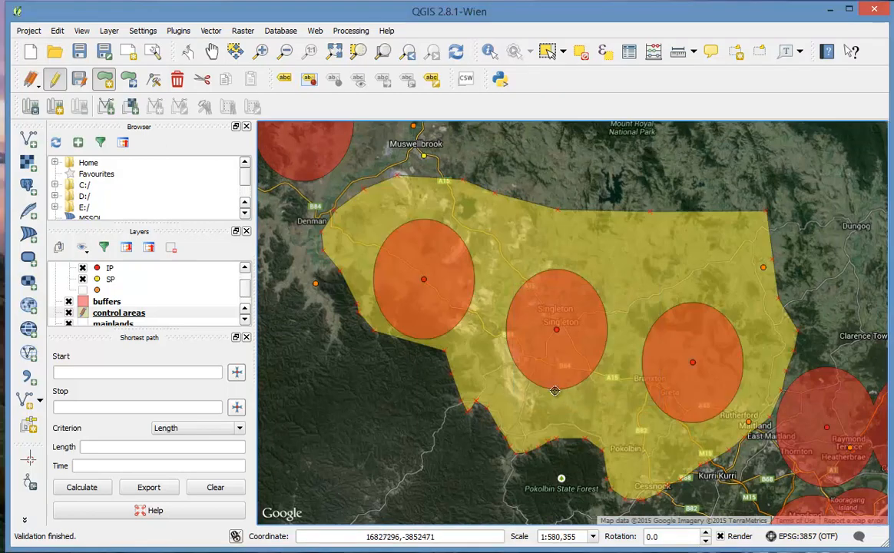